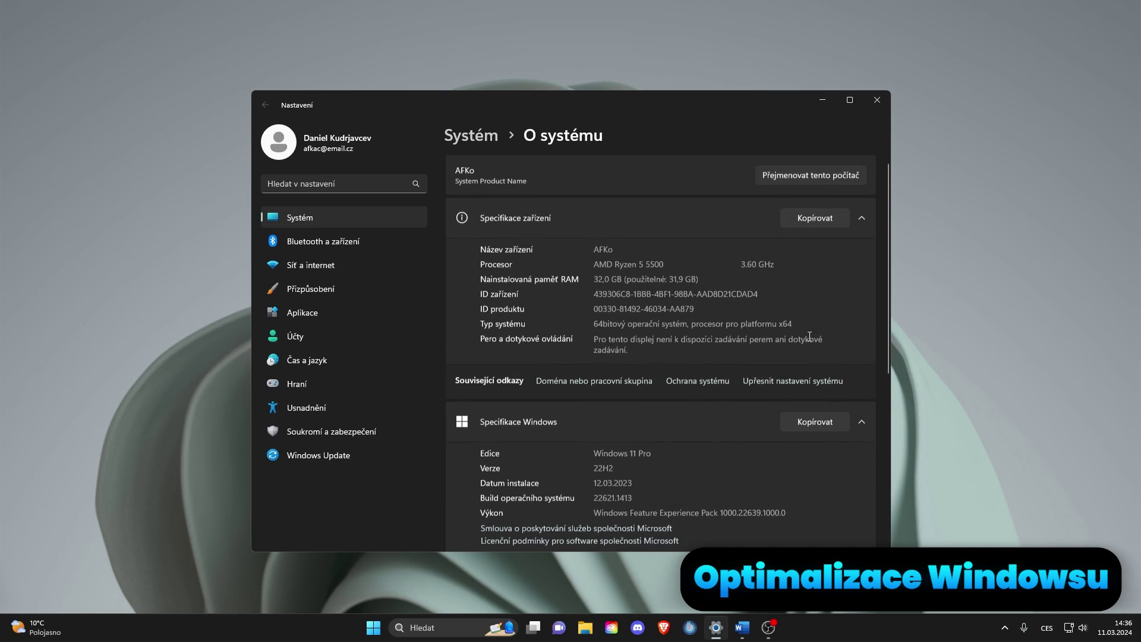
# - In the advanced system performance options, disable menu fade-out after item selection, enable animated controls inside windows, and apply the visual effects
pyautogui.click(791, 382)
pyautogui.moveTo(248, 138); pyautogui.dragTo(526, 166)
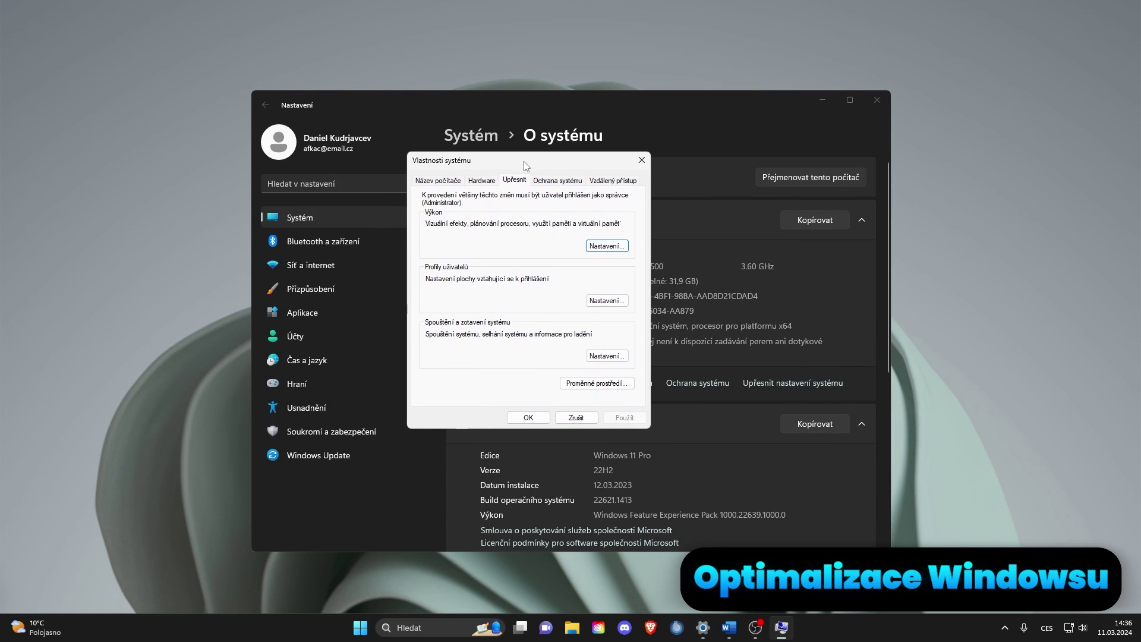
pyautogui.click(611, 246)
pyautogui.moveTo(539, 208); pyautogui.dragTo(718, 181)
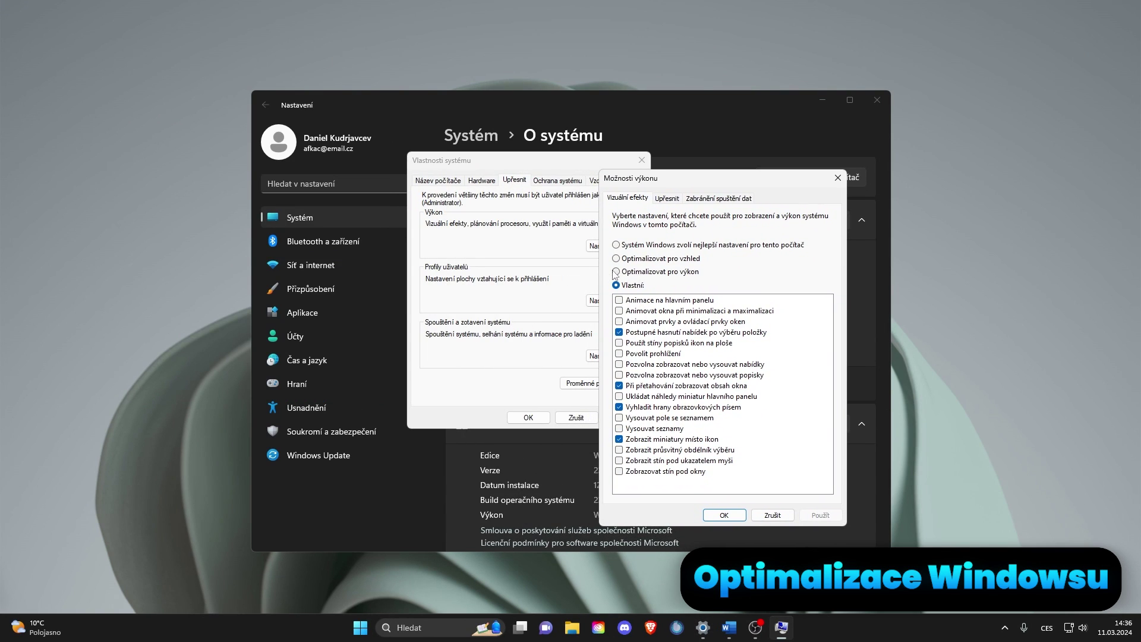
pyautogui.click(619, 332)
pyautogui.click(619, 387)
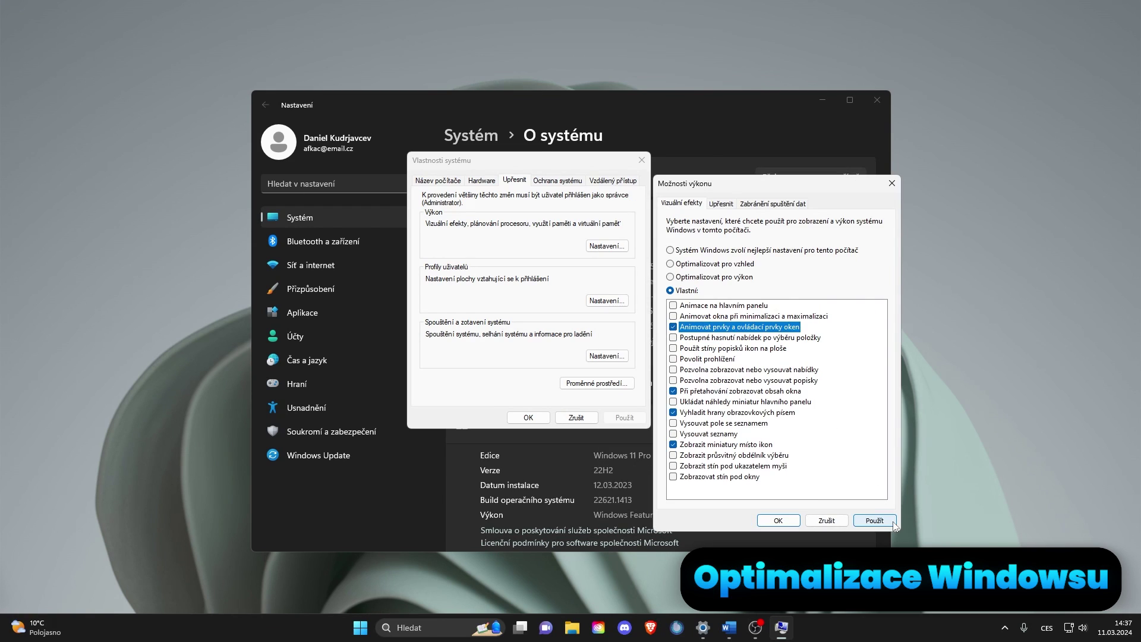
pyautogui.click(874, 520)
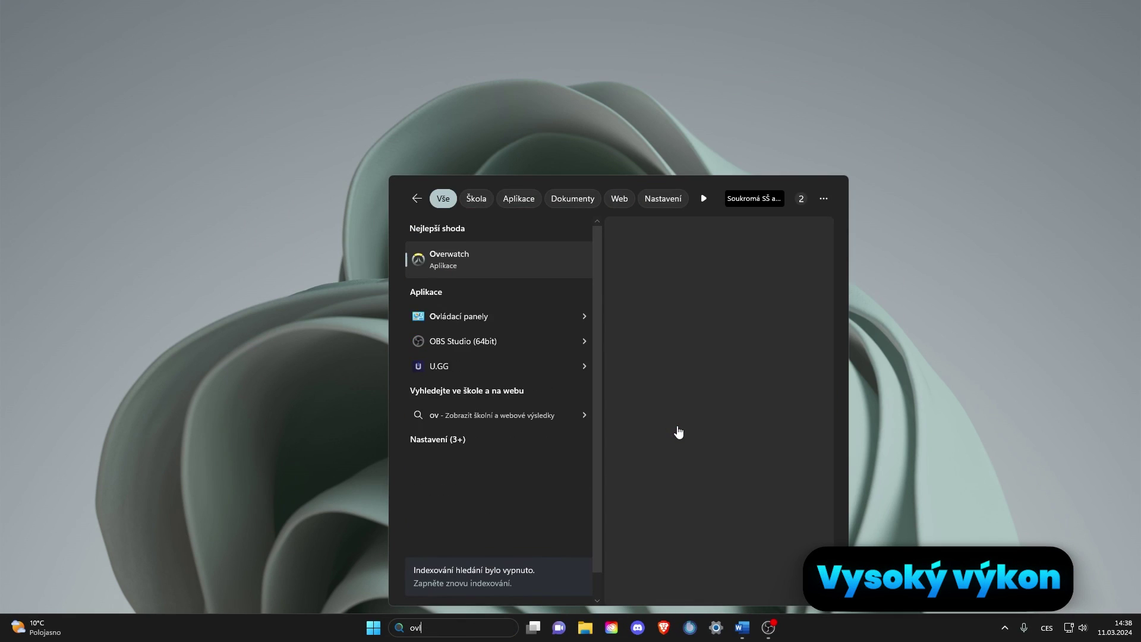
# - Open Možnosti napájení under Hardware a zvuk in Control Panel, select the Vysoký výkon power plan, and toggle the additional plans list
pyautogui.write('vládací panely')
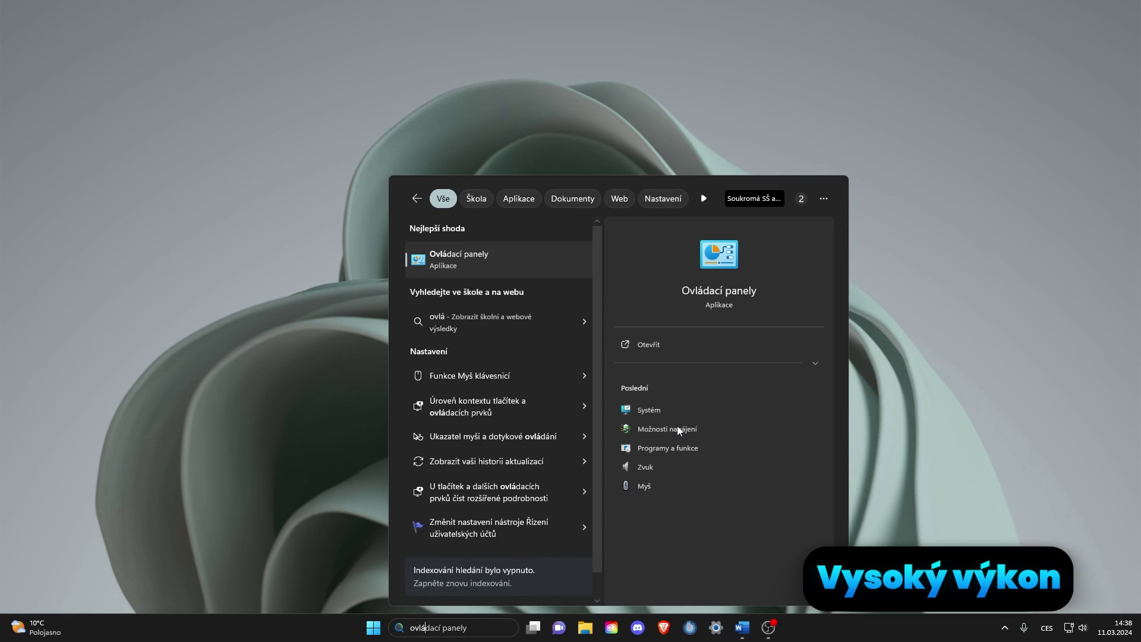
pyautogui.press('Return')
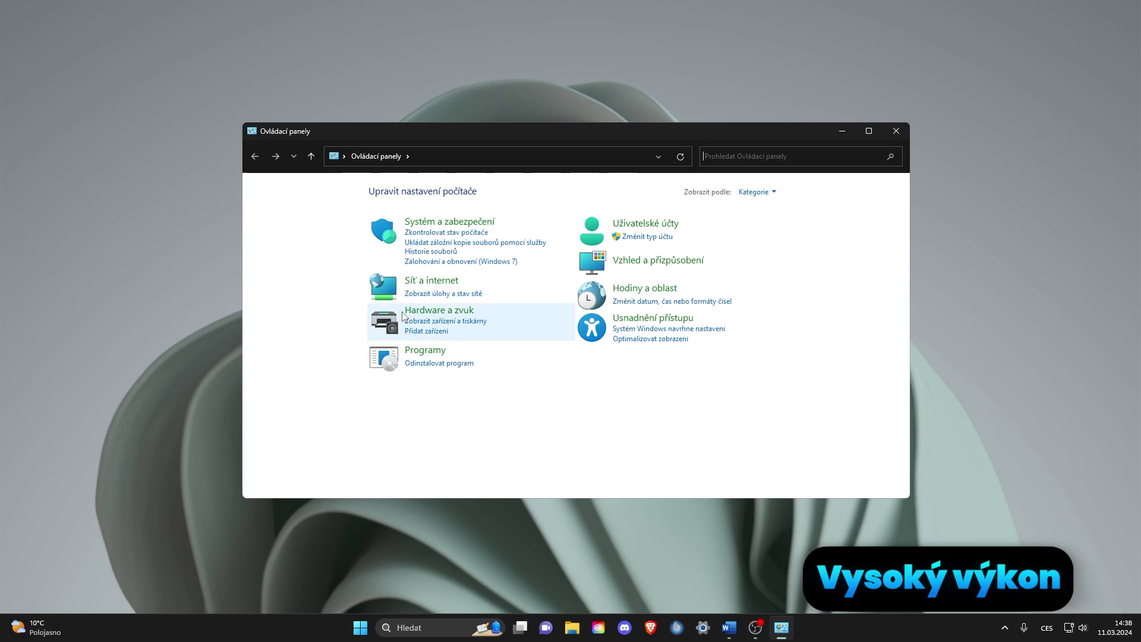
pyautogui.click(437, 311)
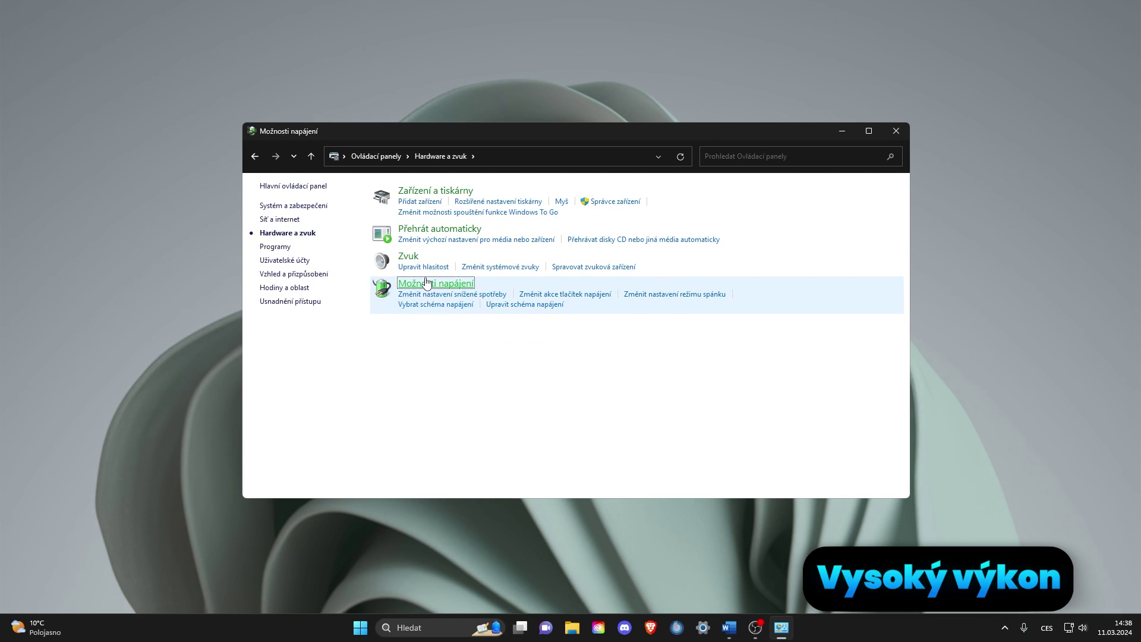
pyautogui.click(426, 283)
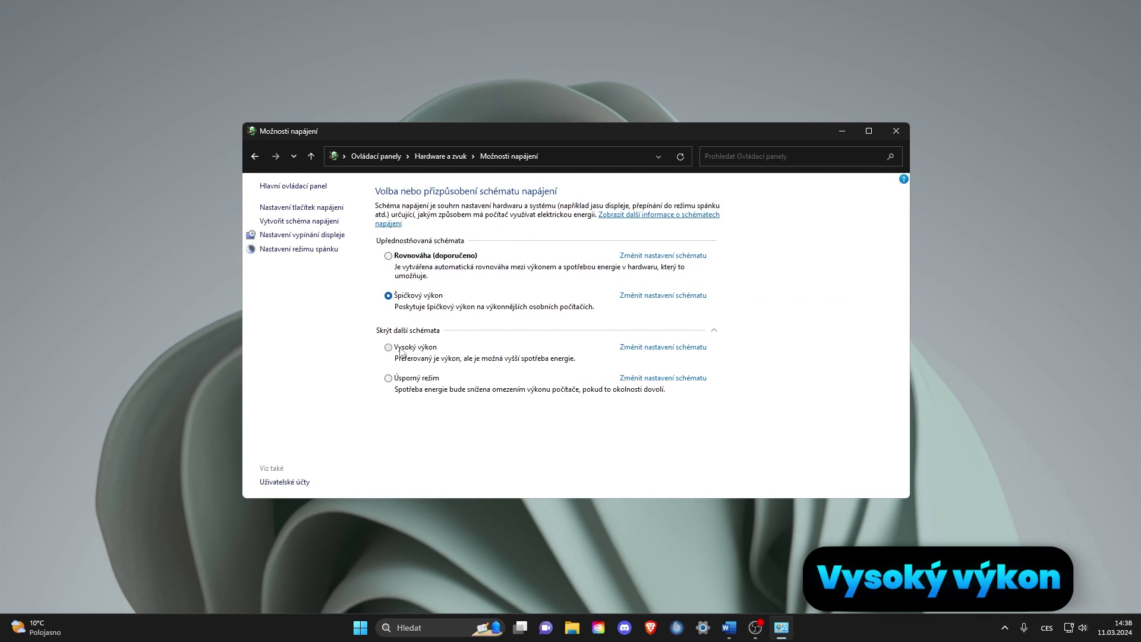
pyautogui.click(711, 332)
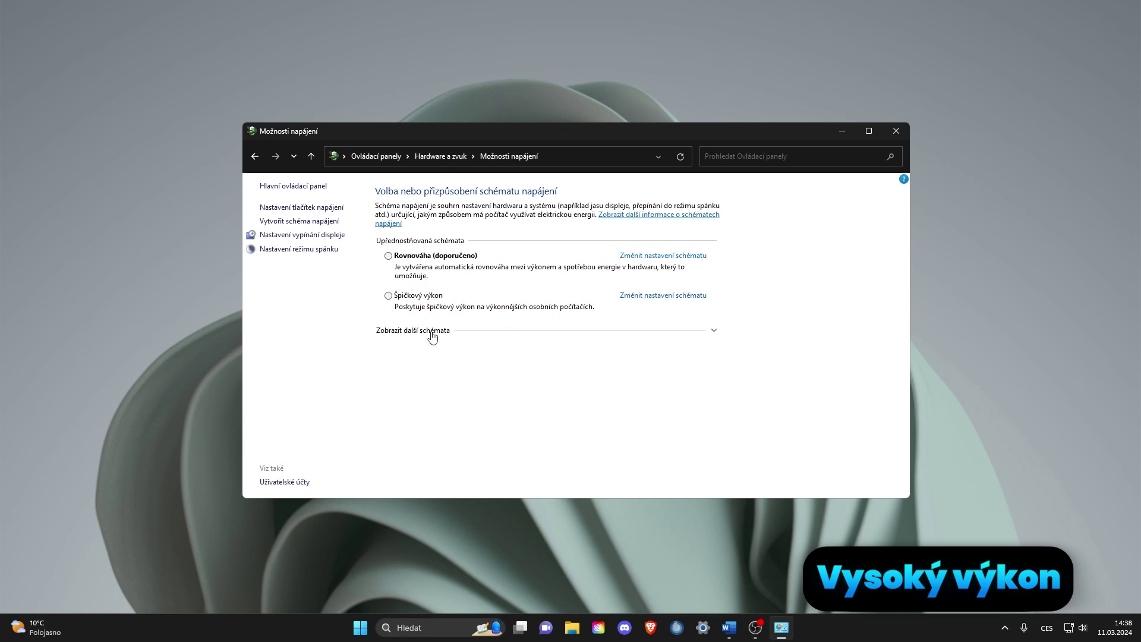
pyautogui.click(716, 334)
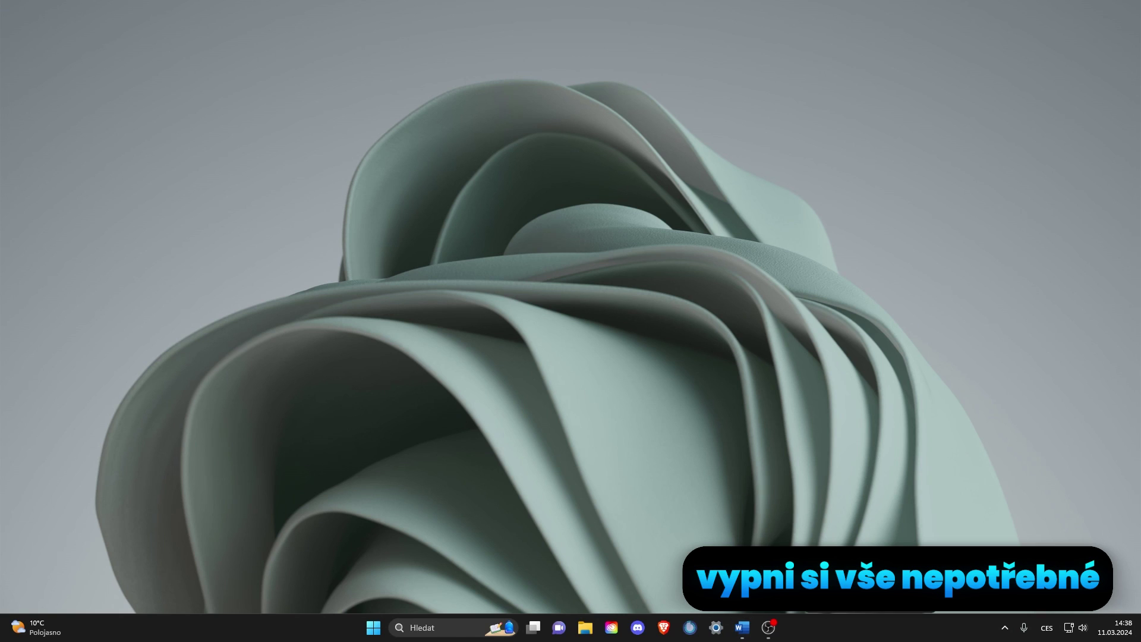
# - Open Task Manager's startup apps and examine the list for programs that do not need to launch with Windows
pyautogui.hotkey('ctrl', 'shift', 'Escape')
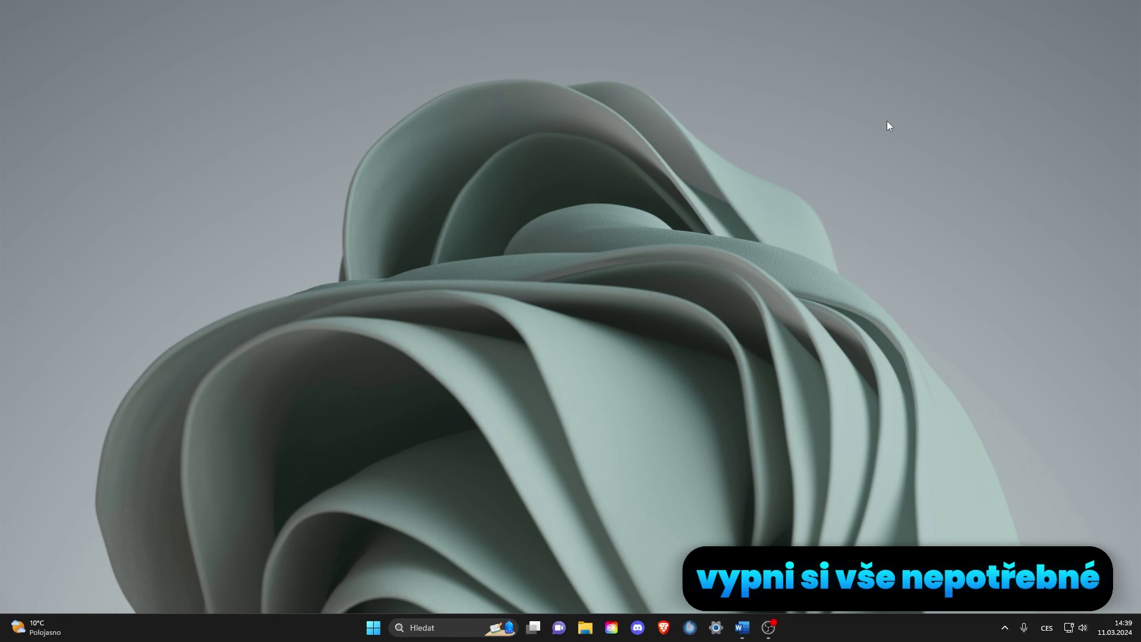
pyautogui.hotkey('ctrl', 'shift', 'Escape')
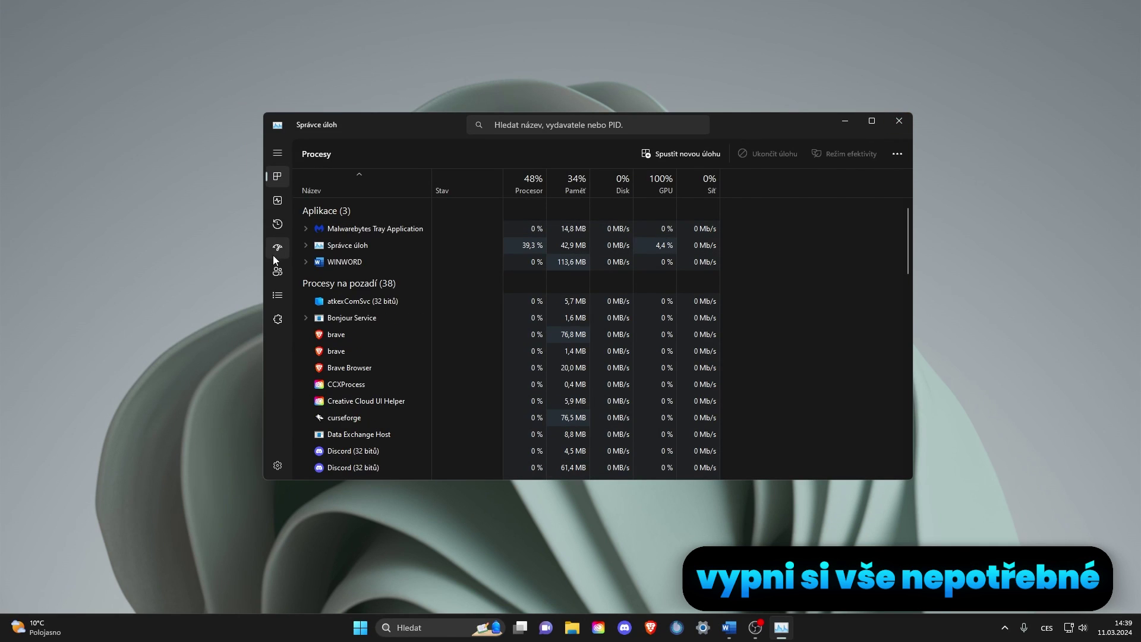
pyautogui.click(273, 254)
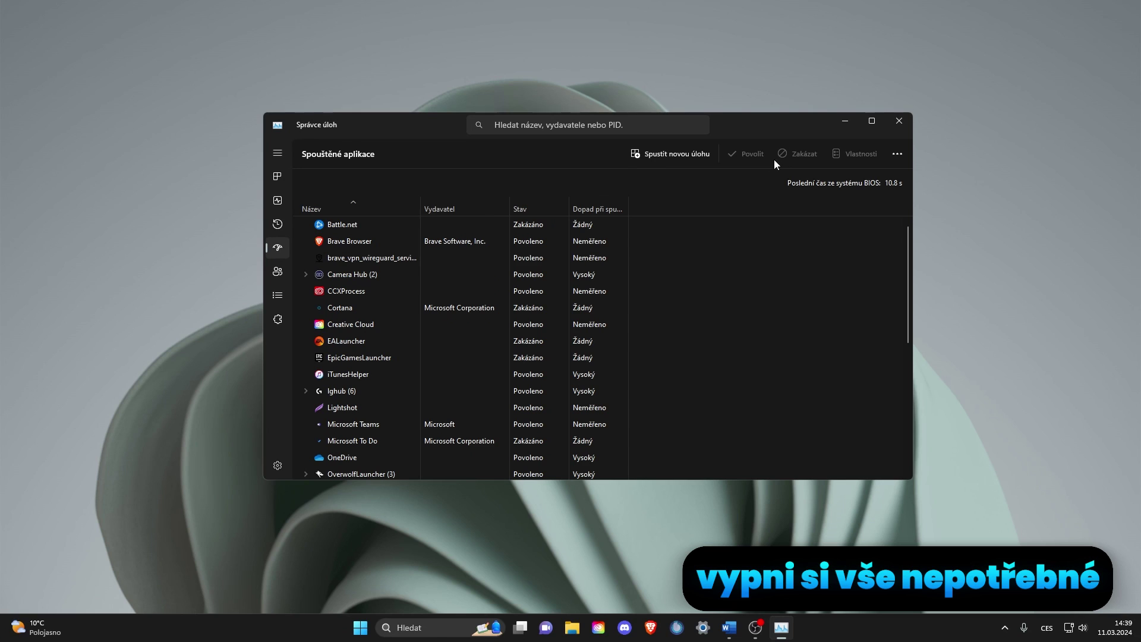
pyautogui.click(376, 359)
pyautogui.scroll(-2, 367, 397)
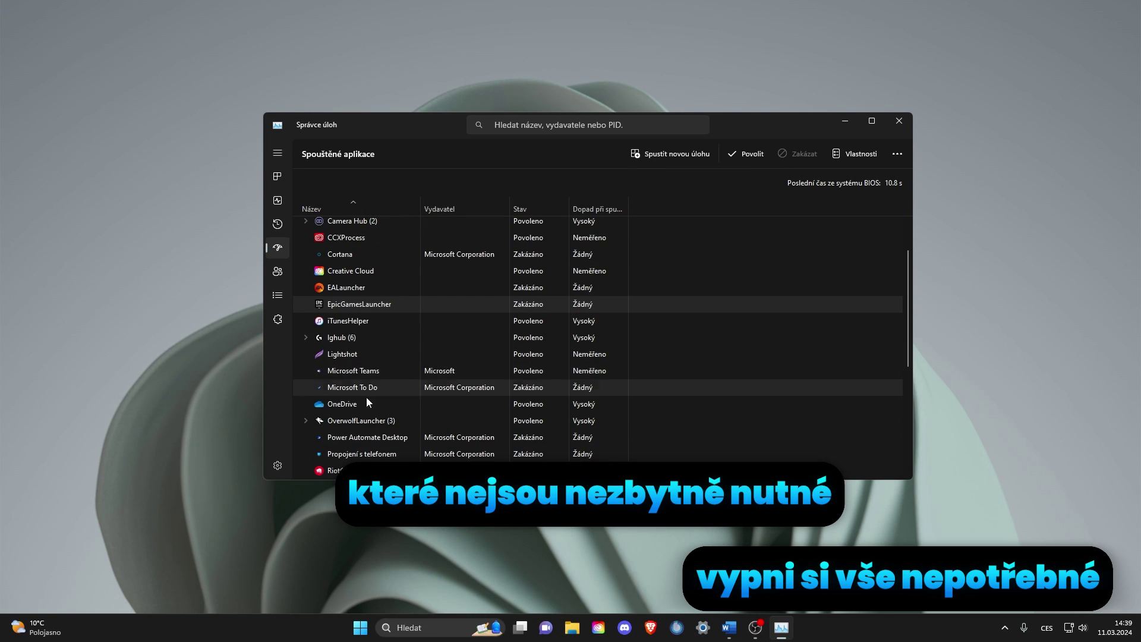
pyautogui.scroll(-5, 366, 397)
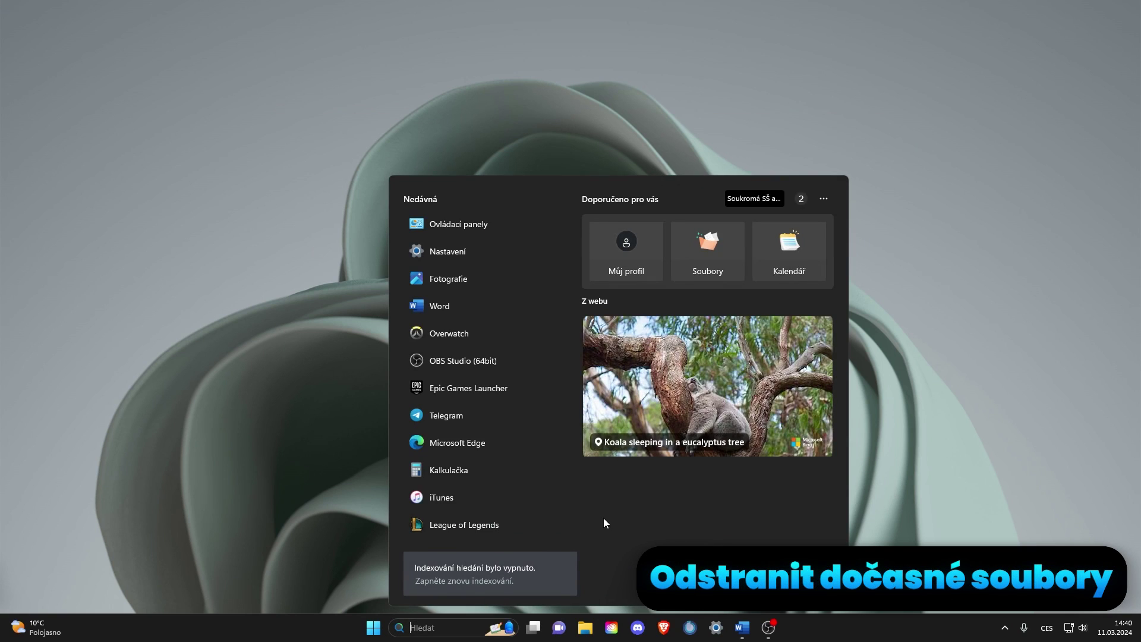
# - Open the user's %temp% folder and delete all of its contents, skipping a folder that is in use
pyautogui.write('%temp')
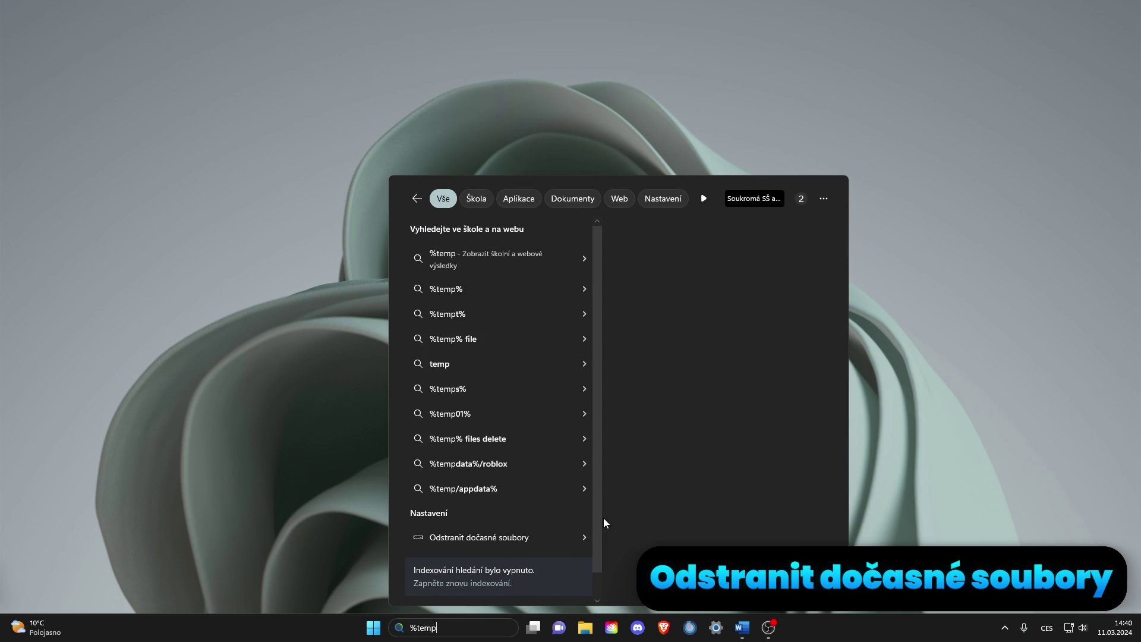
pyautogui.write('%')
pyautogui.press('Return')
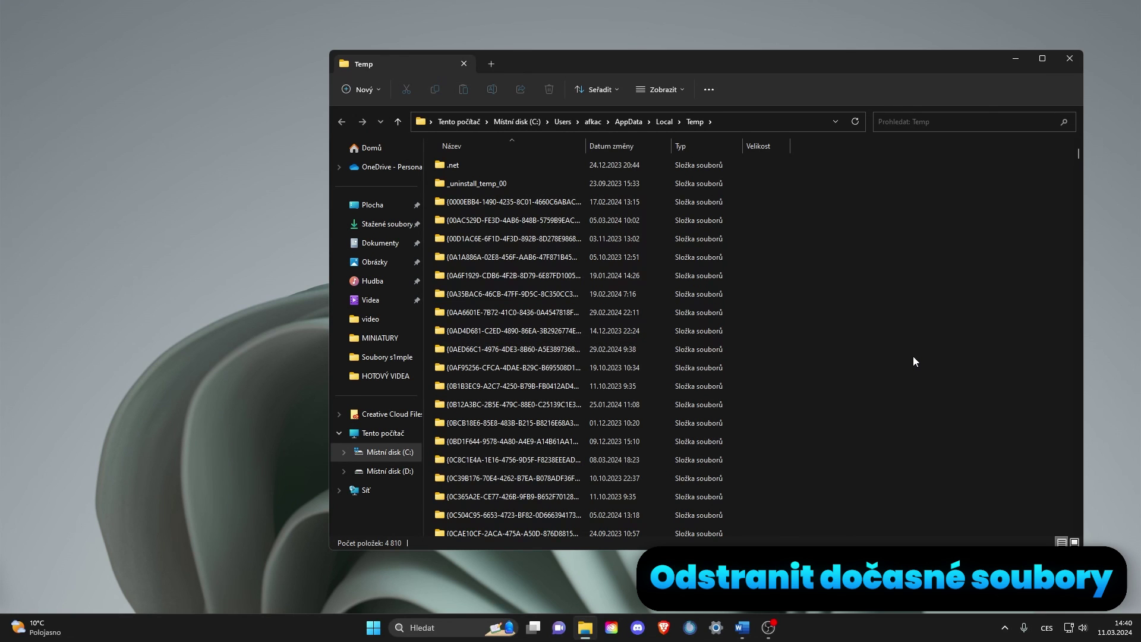
pyautogui.hotkey('ctrl', 'a')
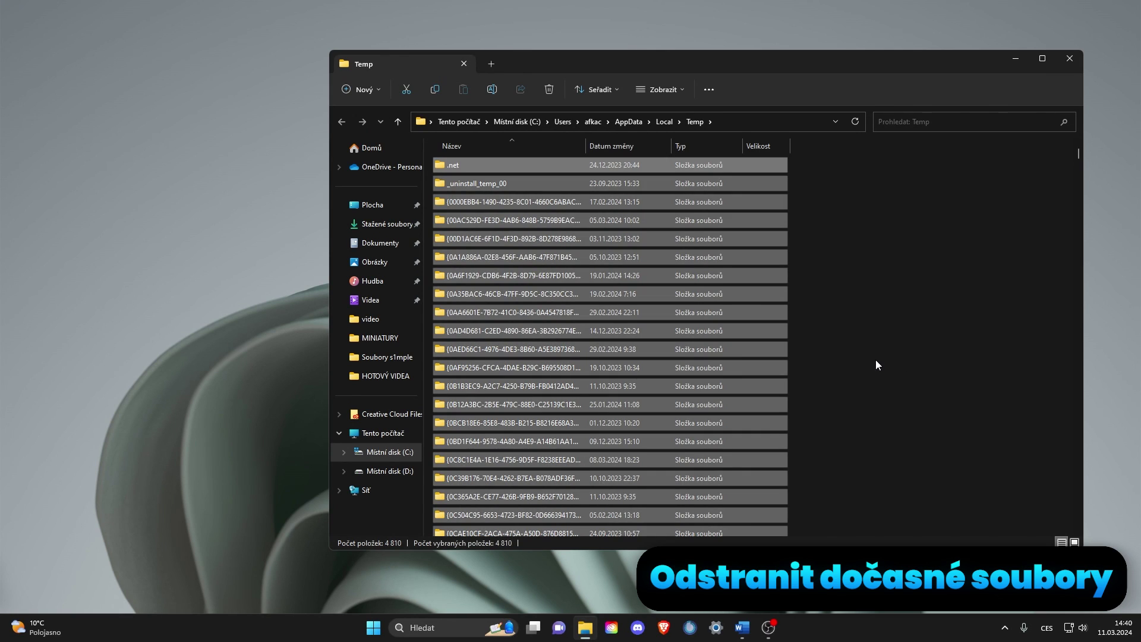
pyautogui.press('Delete')
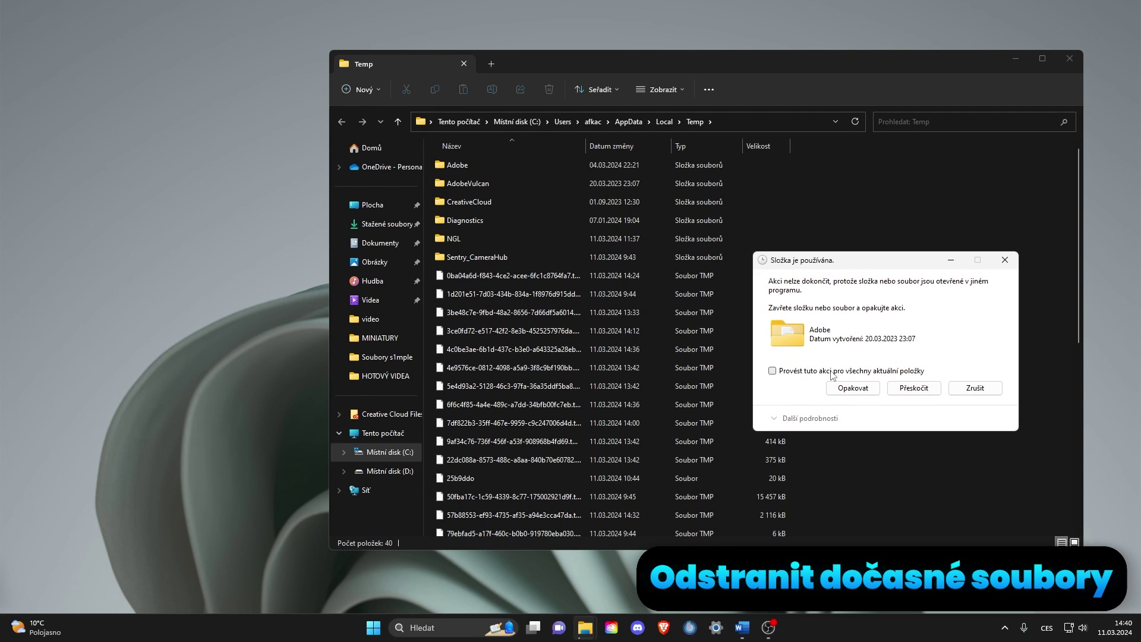
pyautogui.click(926, 390)
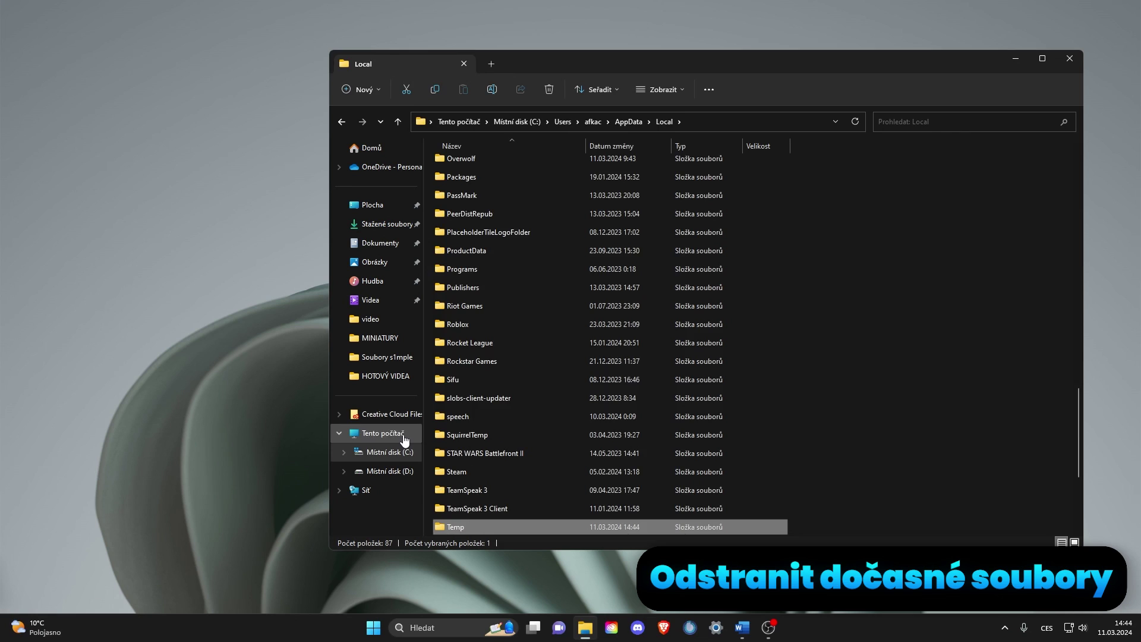
# - Delete all contents of C:\Windows\Temp in File Explorer, skipping every item that is in use
pyautogui.click(404, 440)
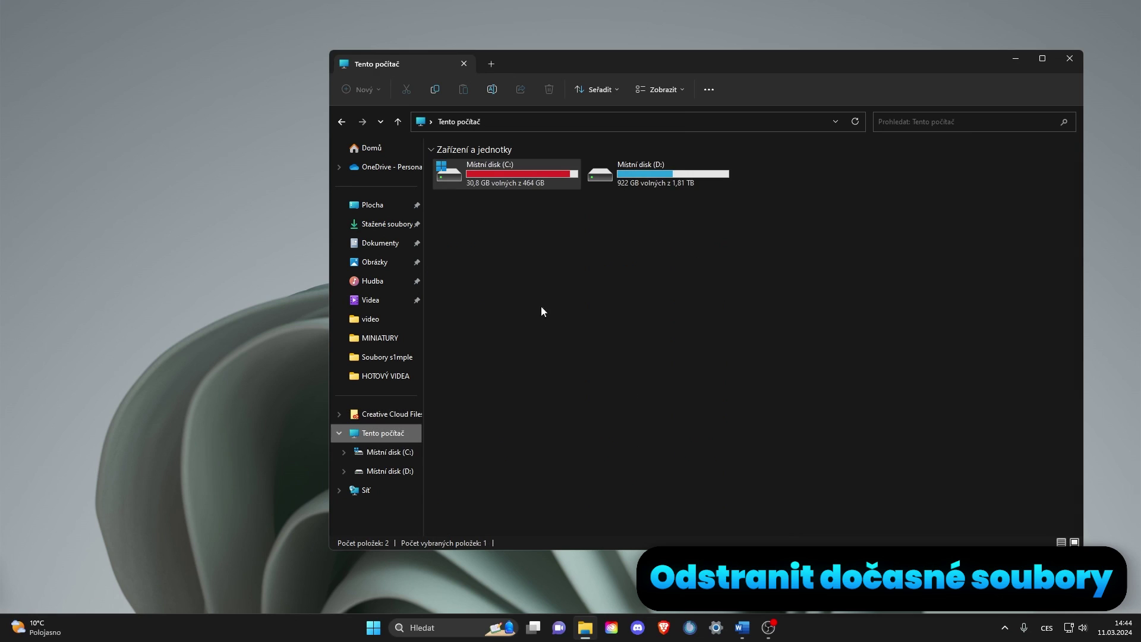
pyautogui.doubleClick(544, 178)
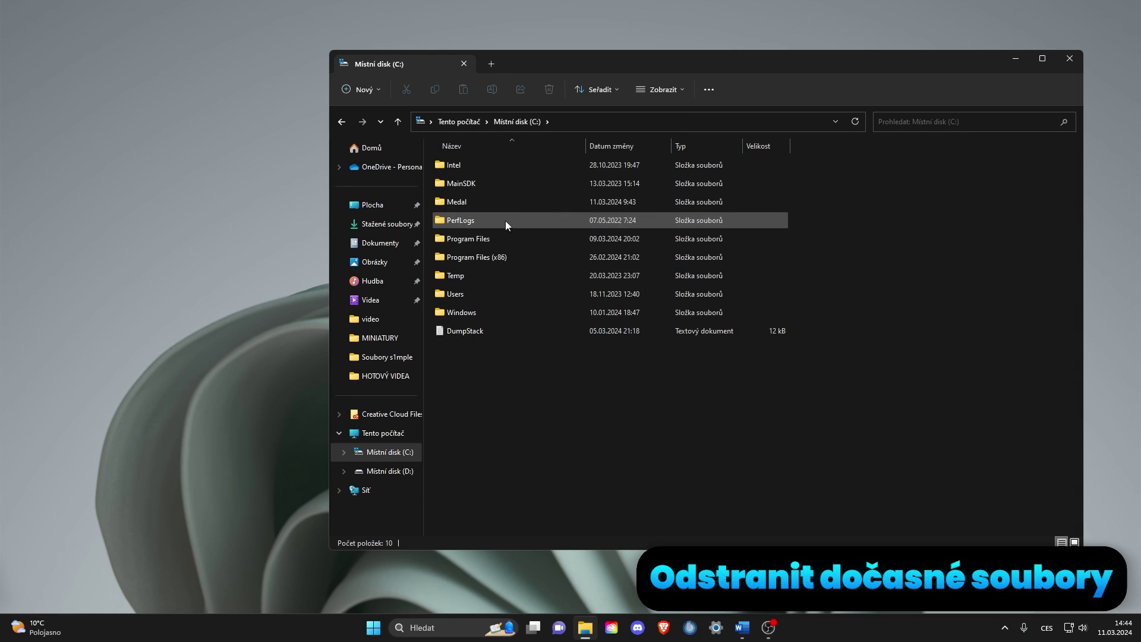
pyautogui.doubleClick(465, 310)
pyautogui.scroll(-15, 465, 206)
pyautogui.doubleClick(465, 403)
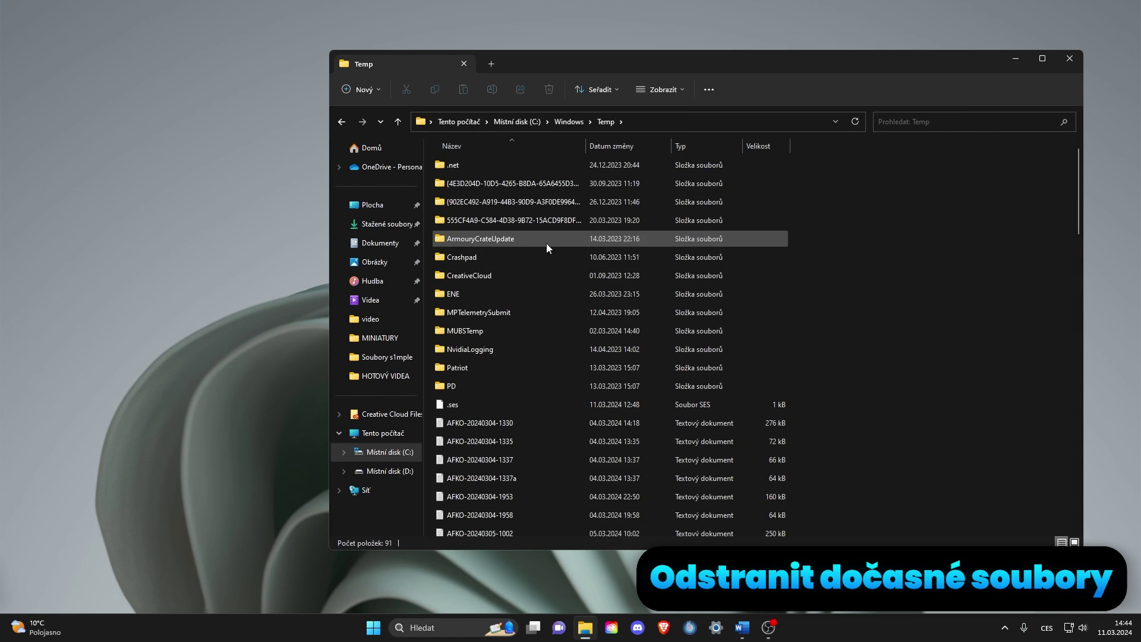
pyautogui.hotkey('ctrl', 'a')
pyautogui.press('Delete')
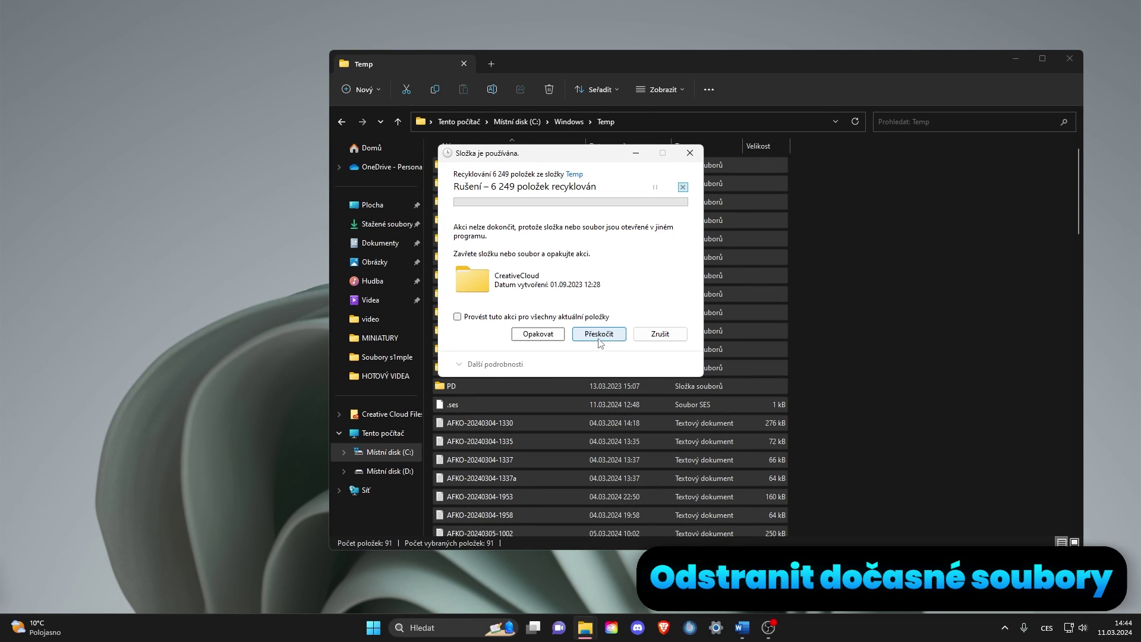
pyautogui.click(520, 317)
pyautogui.click(599, 334)
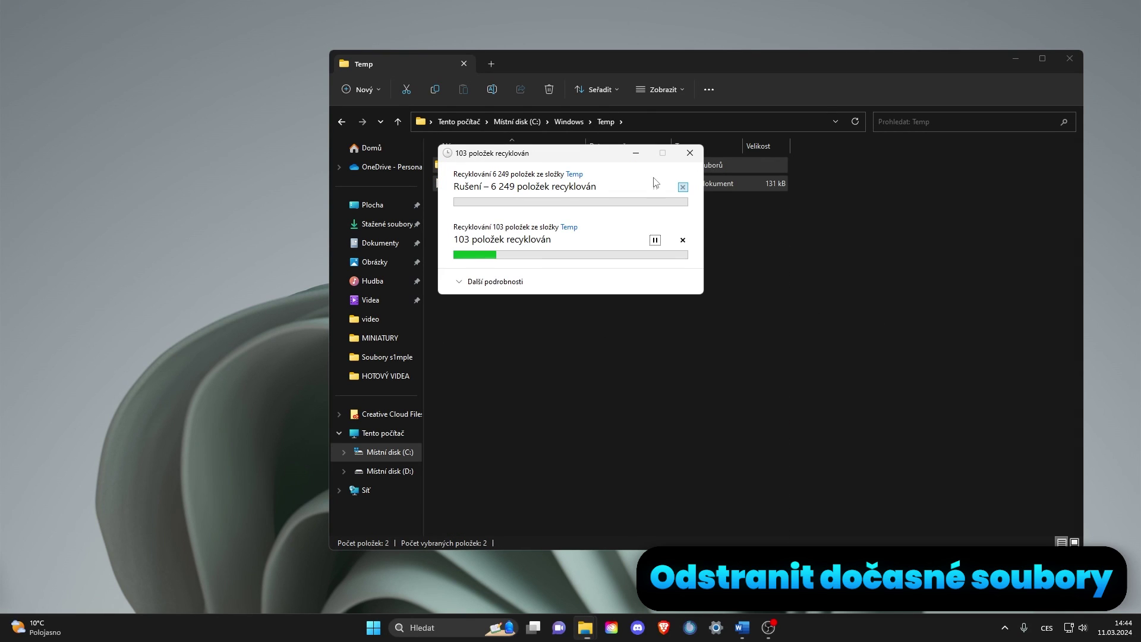
pyautogui.moveTo(668, 161); pyautogui.dragTo(899, 267)
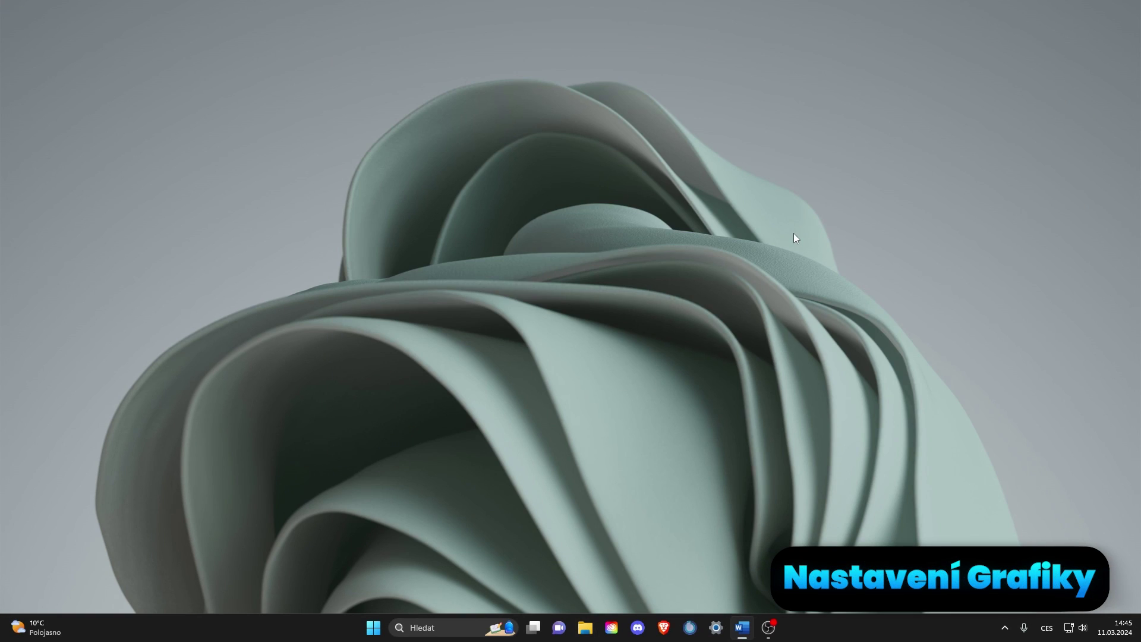
# - Launch the DirectX diagnostic tool by searching Windows for dxdiag
pyautogui.click(440, 628)
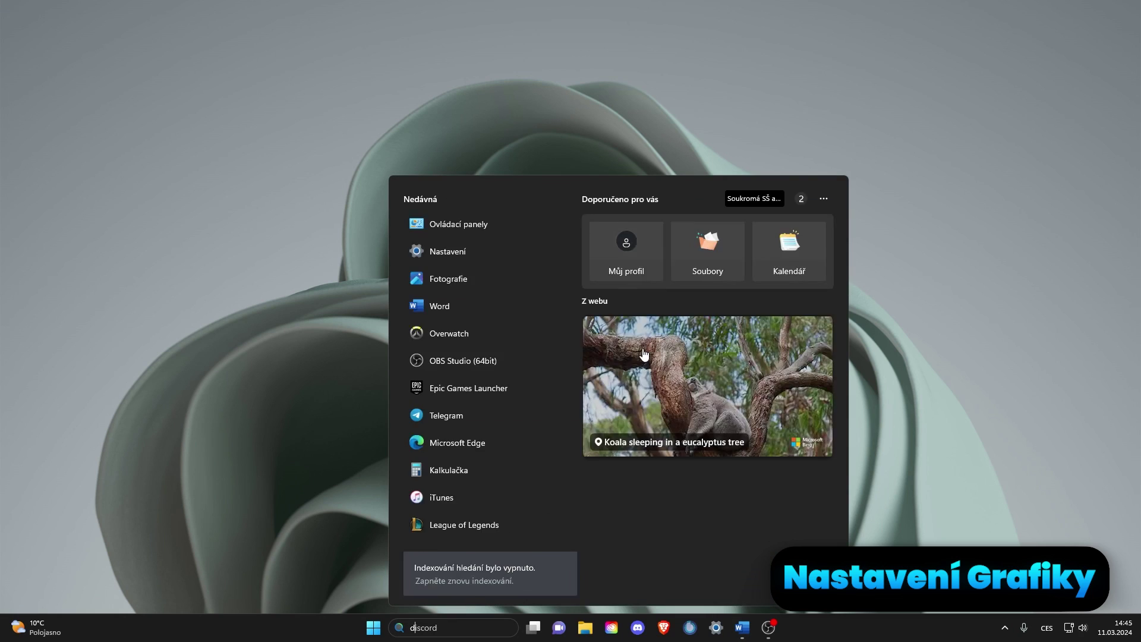
pyautogui.write('dxdiag')
pyautogui.press('Return')
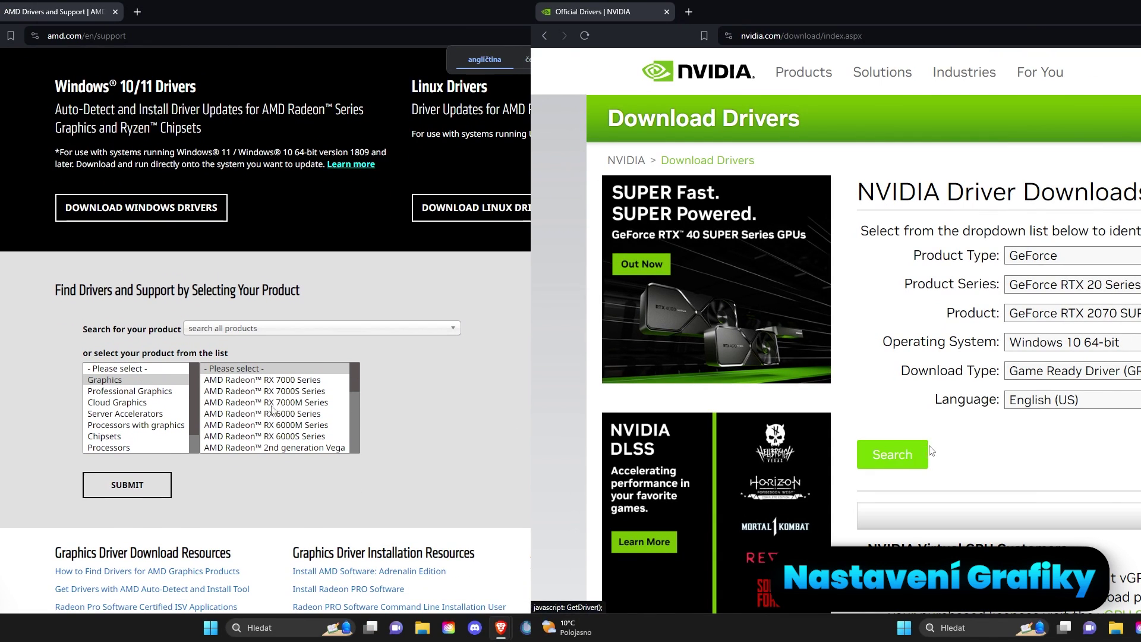
# - On AMD's driver support page in the browser, select Radeon 500 Series from the list of graphics products
pyautogui.scroll(-3, 279, 416)
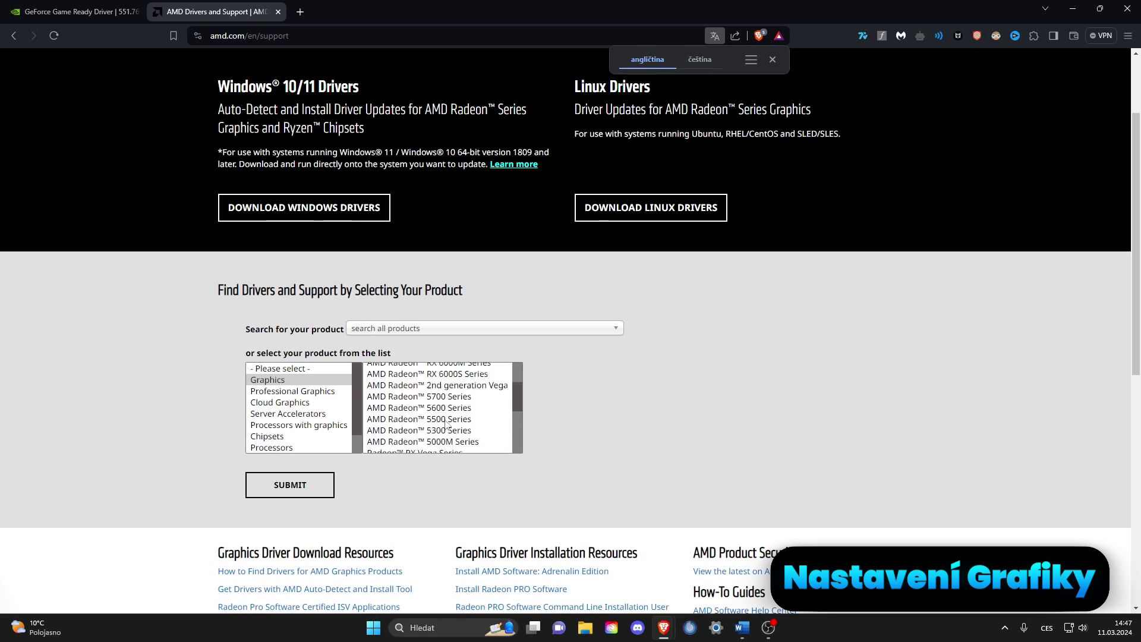
pyautogui.scroll(-2, 447, 424)
pyautogui.click(446, 419)
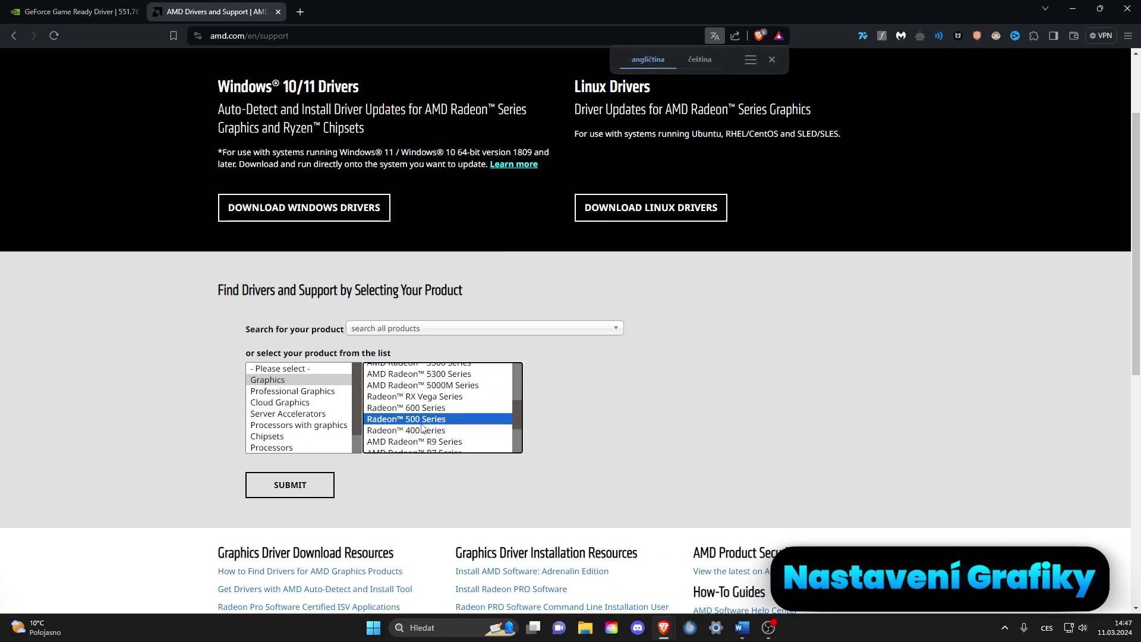
pyautogui.click(574, 391)
pyautogui.click(695, 415)
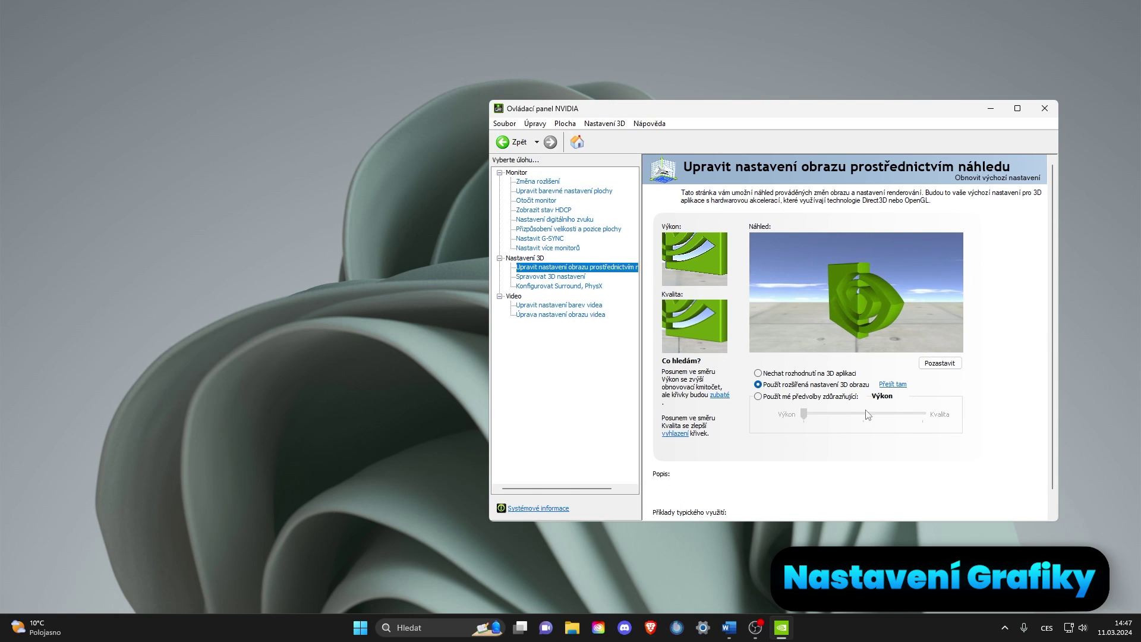
# - In the NVIDIA Control Panel, examine the global 3D settings and switch to the per-program 3D settings
pyautogui.moveTo(752, 394)
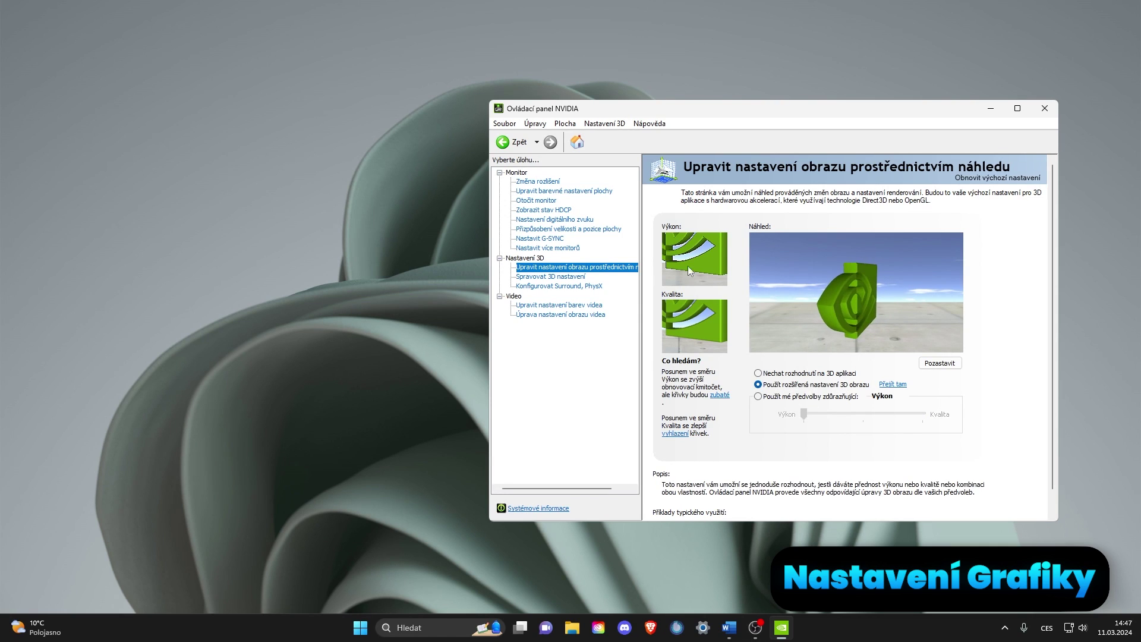
pyautogui.click(559, 278)
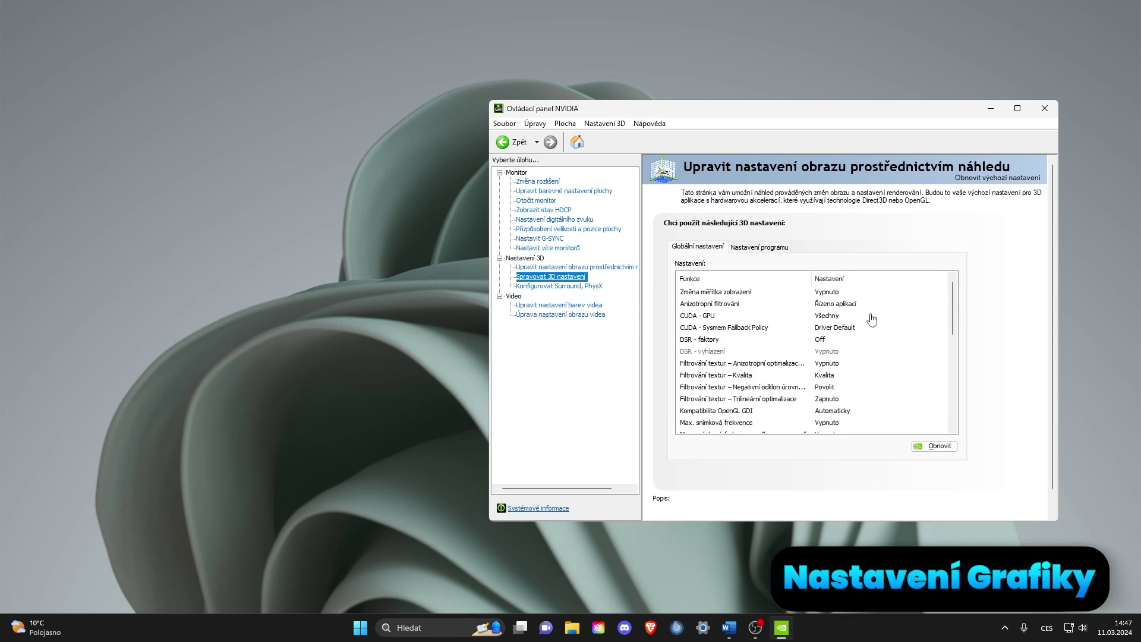
pyautogui.scroll(-8, 880, 339)
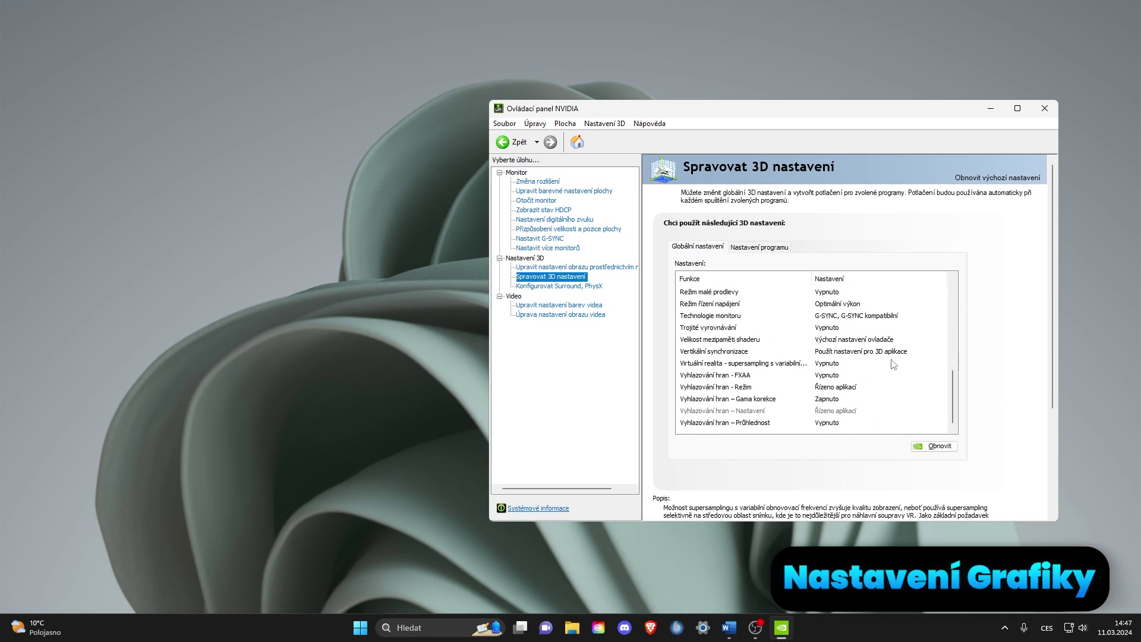
pyautogui.scroll(8, 891, 363)
pyautogui.click(744, 248)
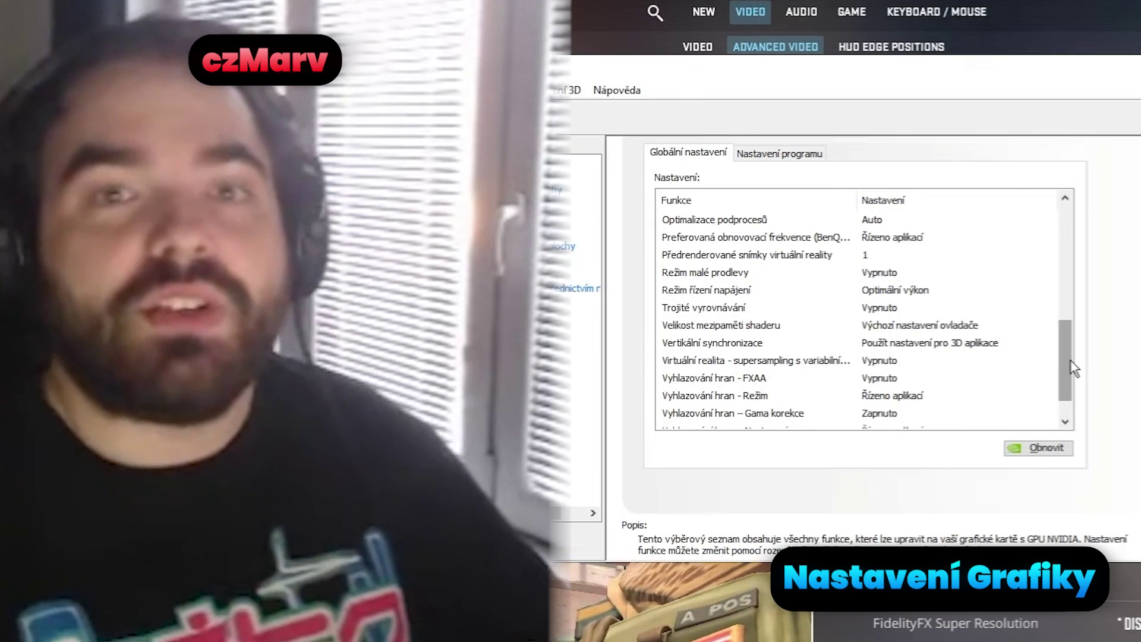
pyautogui.moveTo(1075, 369)
pyautogui.mouseDown()
pyautogui.moveTo(1061, 341)
pyautogui.moveTo(1060, 241)
pyautogui.moveTo(1069, 241)
pyautogui.moveTo(1064, 397)
pyautogui.moveTo(1042, 234)
pyautogui.moveTo(1075, 267)
pyautogui.moveTo(1063, 351)
pyautogui.mouseUp()
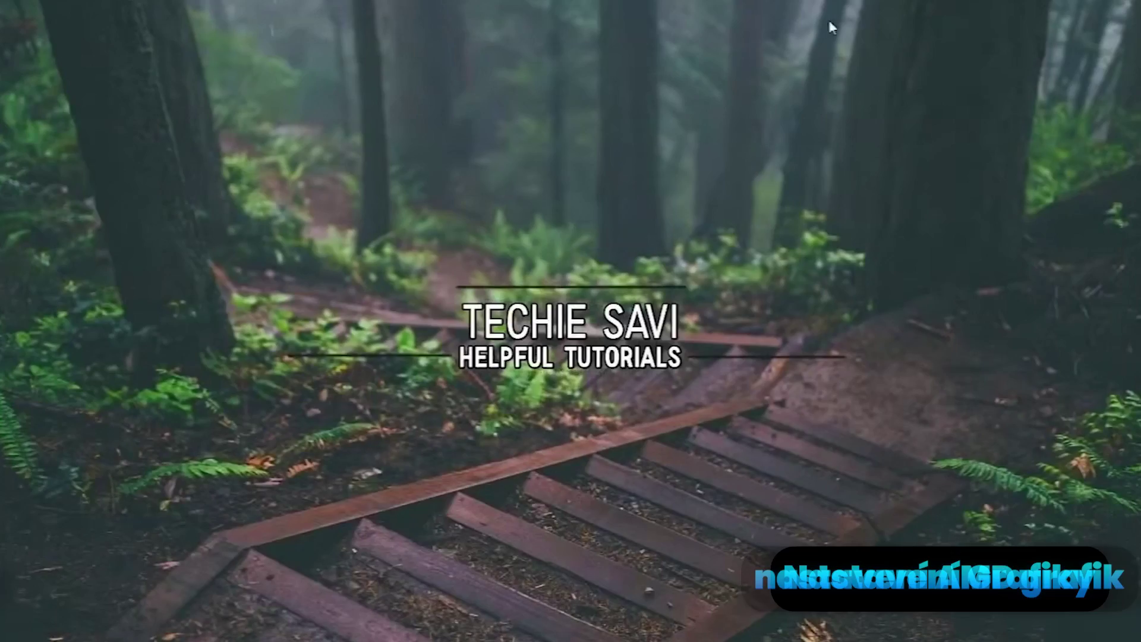
# - Launch AMD Software: Adrenalin Edition from the desktop and complete its Quick Setup with the Gaming profile
pyautogui.rightClick(562, 56)
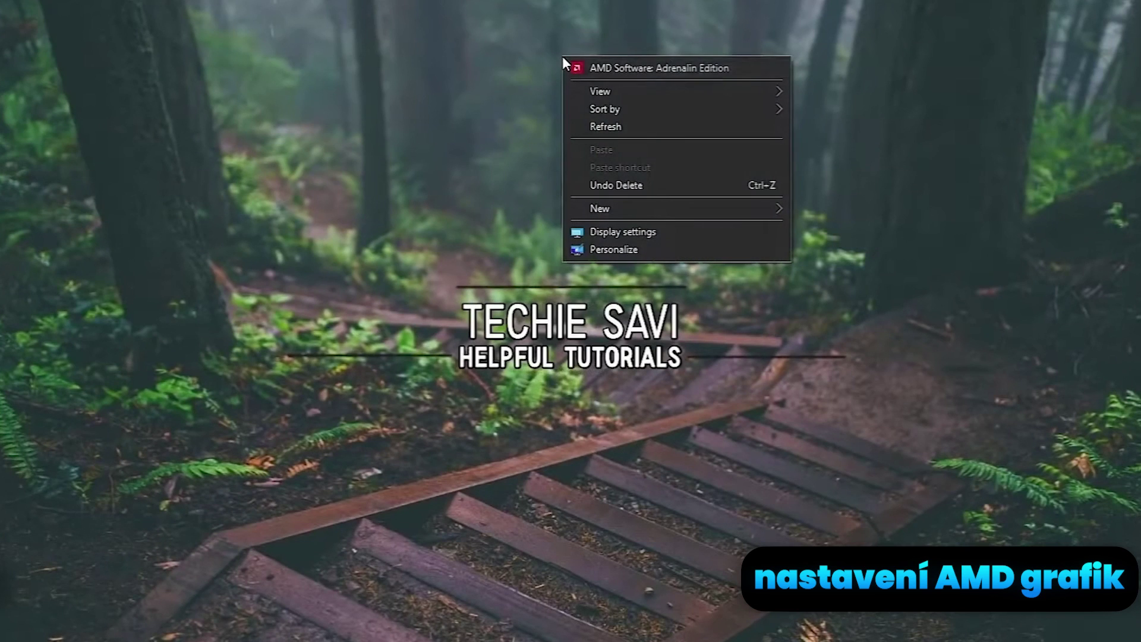
pyautogui.click(597, 66)
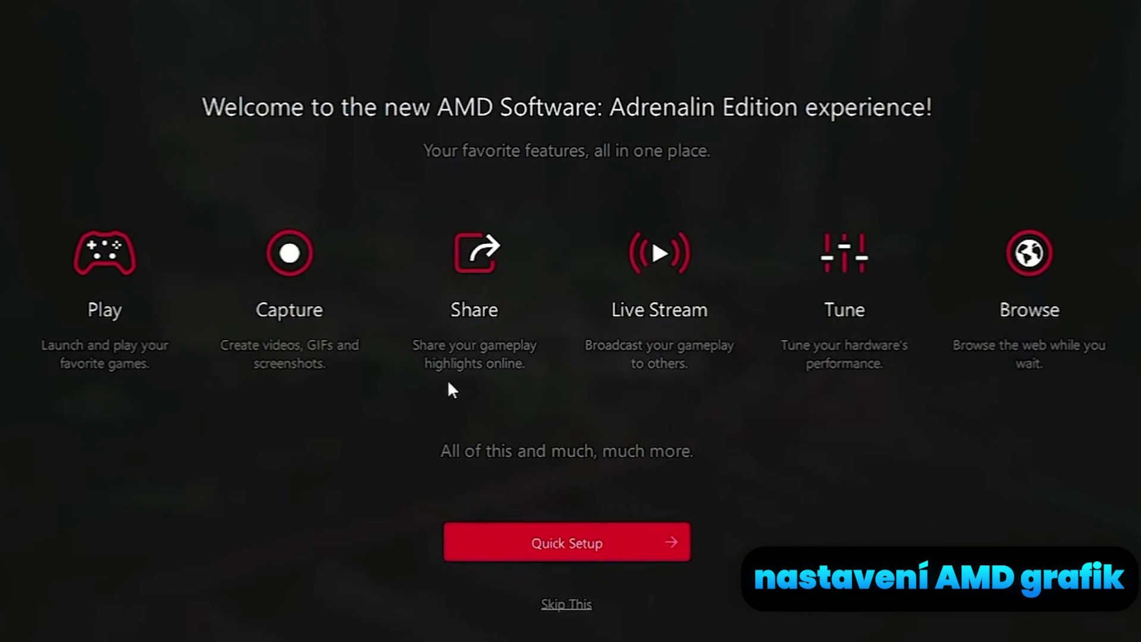
pyautogui.click(565, 542)
pyautogui.click(290, 376)
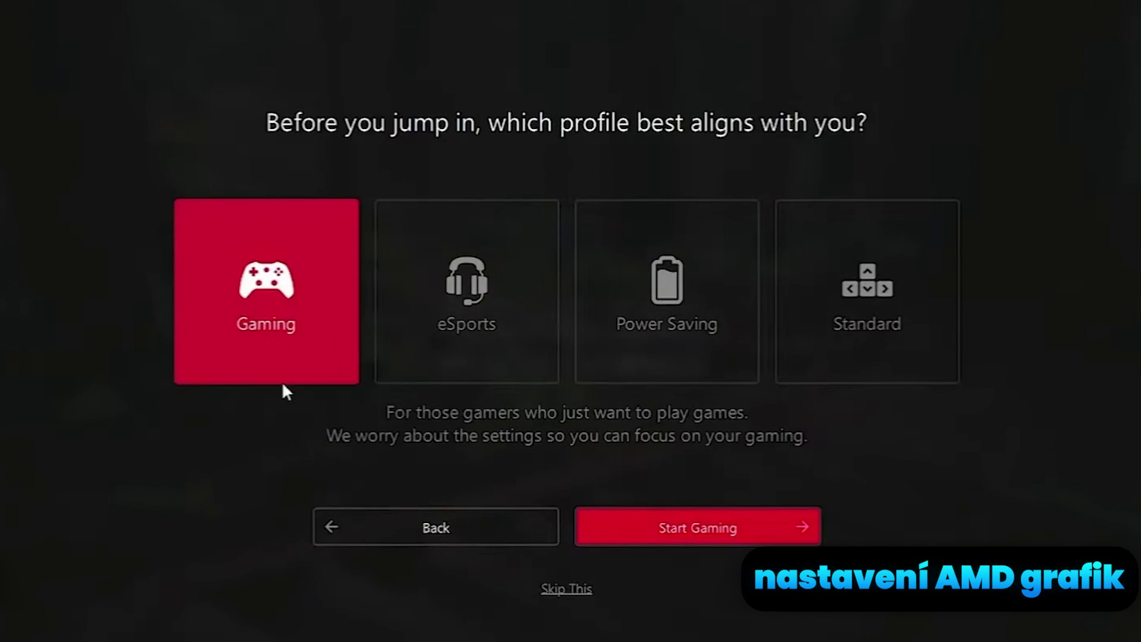
pyautogui.click(678, 523)
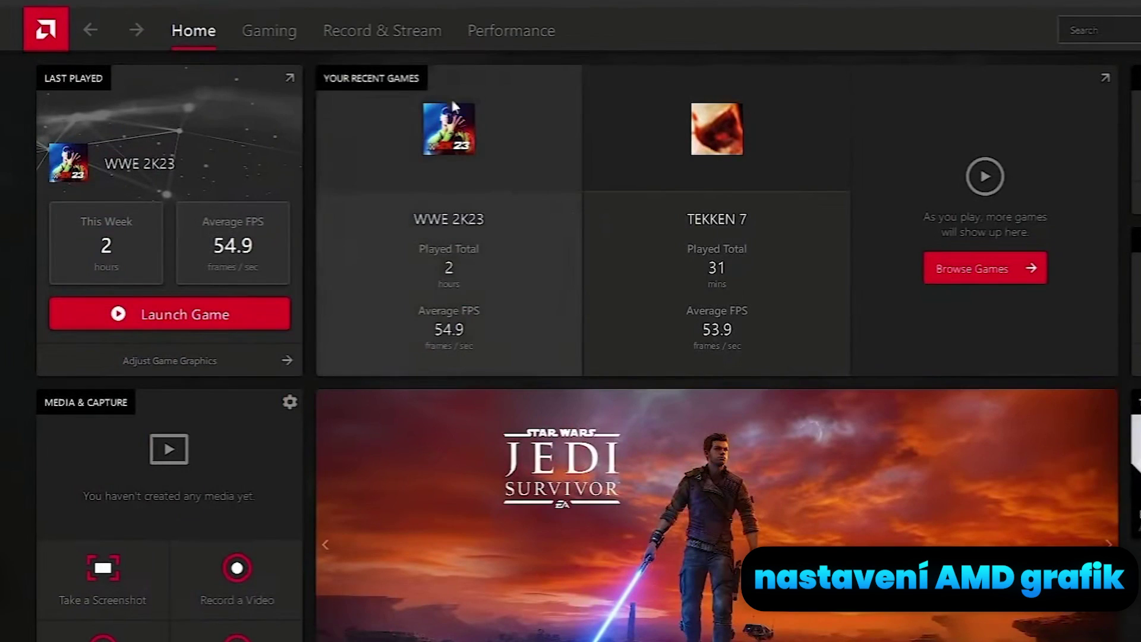
# - In the global gaming graphics settings, set the sharpness of Radeon Image Sharpening to 80%
pyautogui.click(269, 42)
pyautogui.click(154, 83)
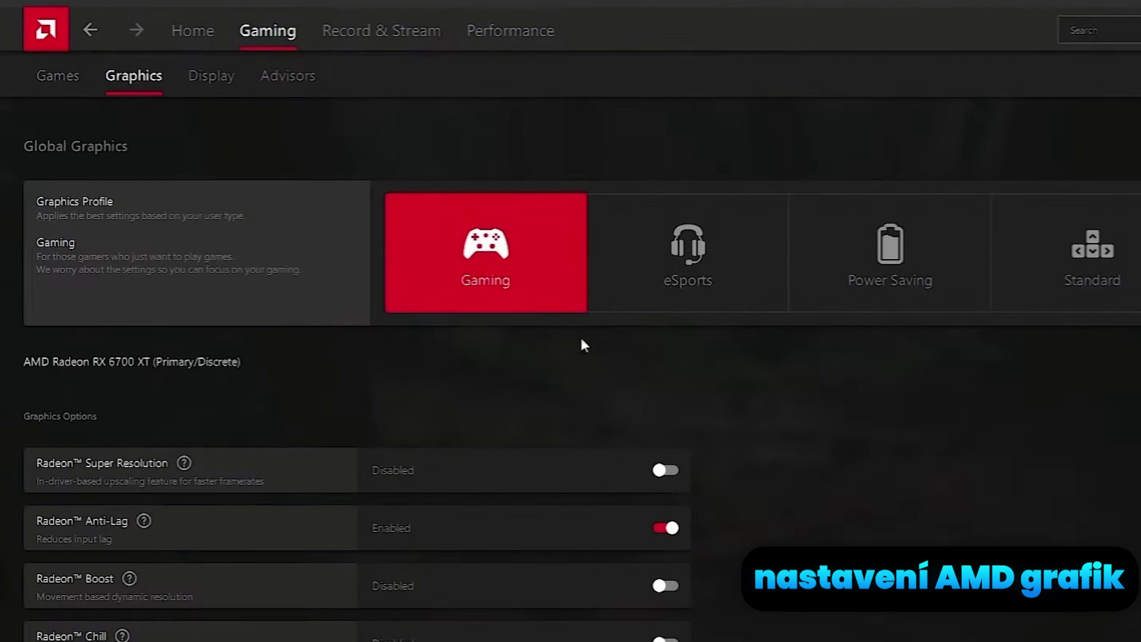
pyautogui.scroll(-2, 580, 341)
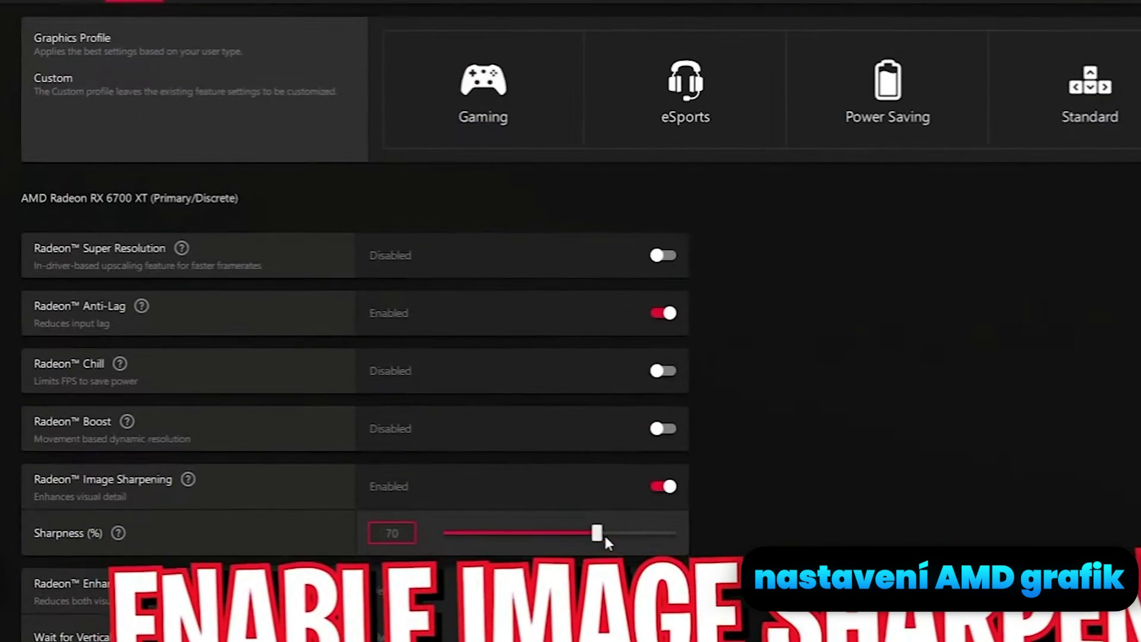
pyautogui.moveTo(604, 533); pyautogui.dragTo(622, 533)
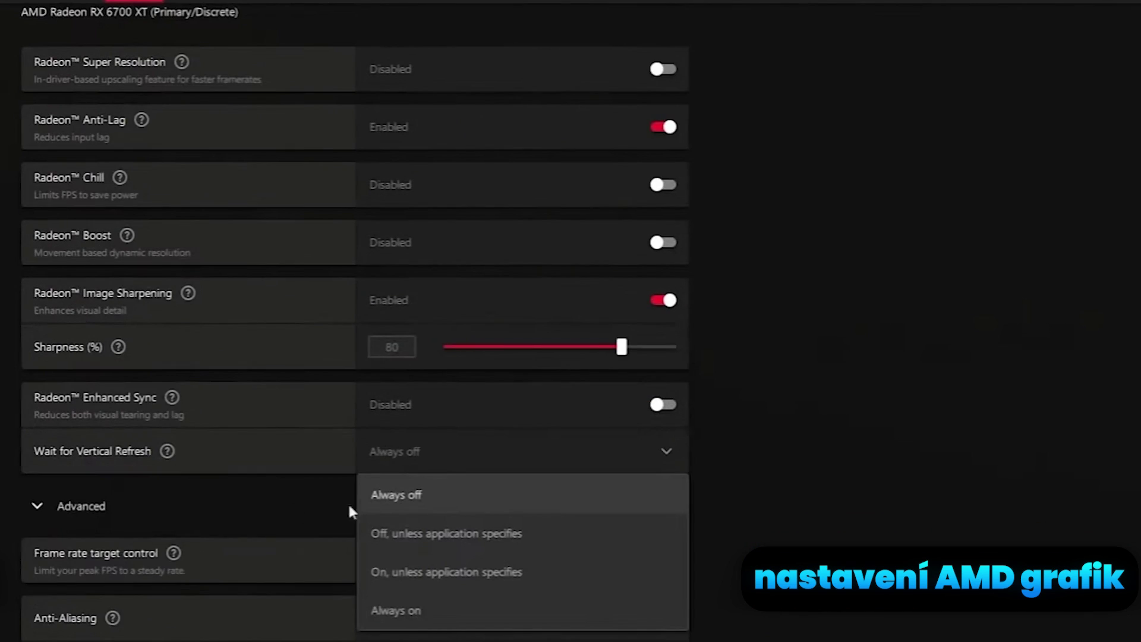
# - Set Wait for Vertical Refresh to Always off and Anti-Aliasing Method to Multisampling, with Surface Format Optimization enabled
pyautogui.click(401, 499)
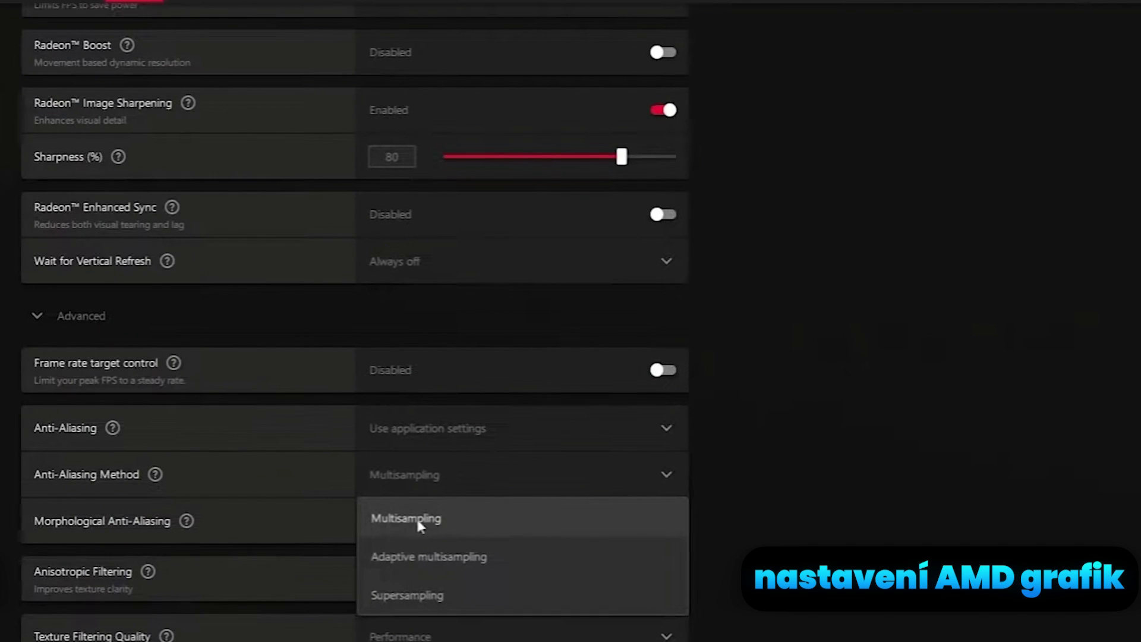
pyautogui.click(411, 523)
pyautogui.scroll(-3, 440, 464)
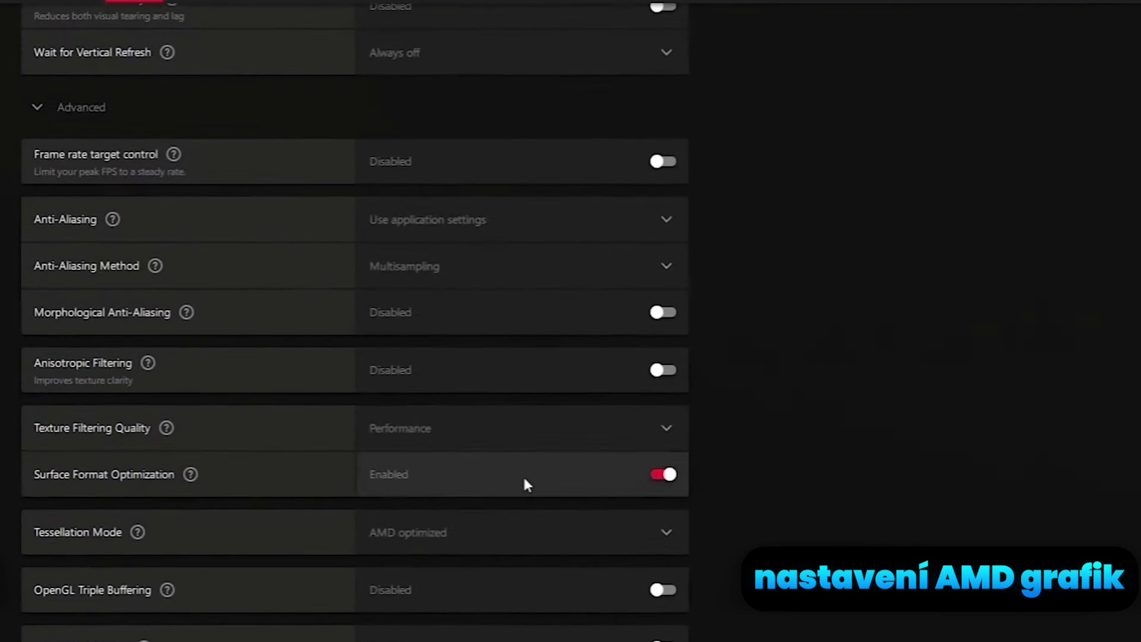
pyautogui.click(661, 475)
pyautogui.click(662, 474)
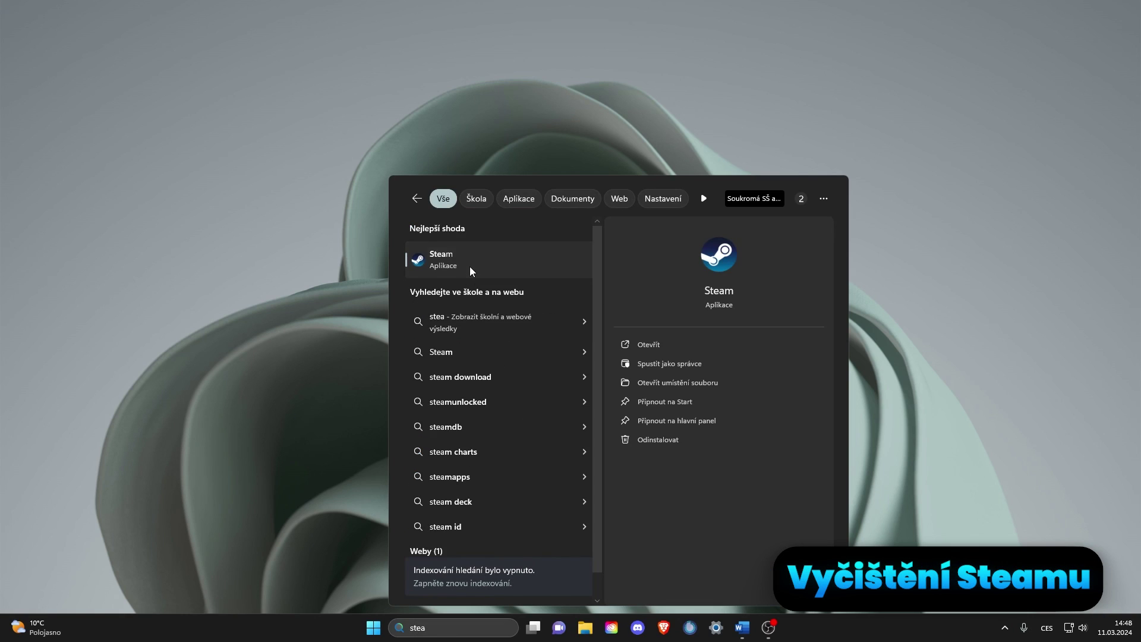
# - Launch Steam from the Windows search results and open its settings
pyautogui.click(469, 266)
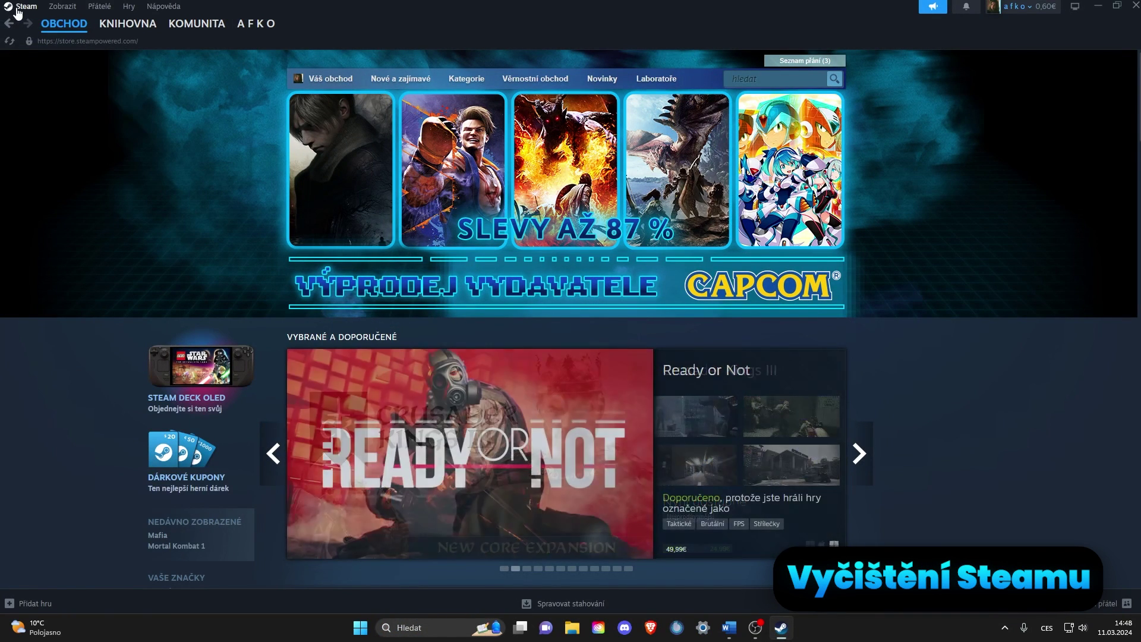
pyautogui.click(26, 6)
pyautogui.click(23, 123)
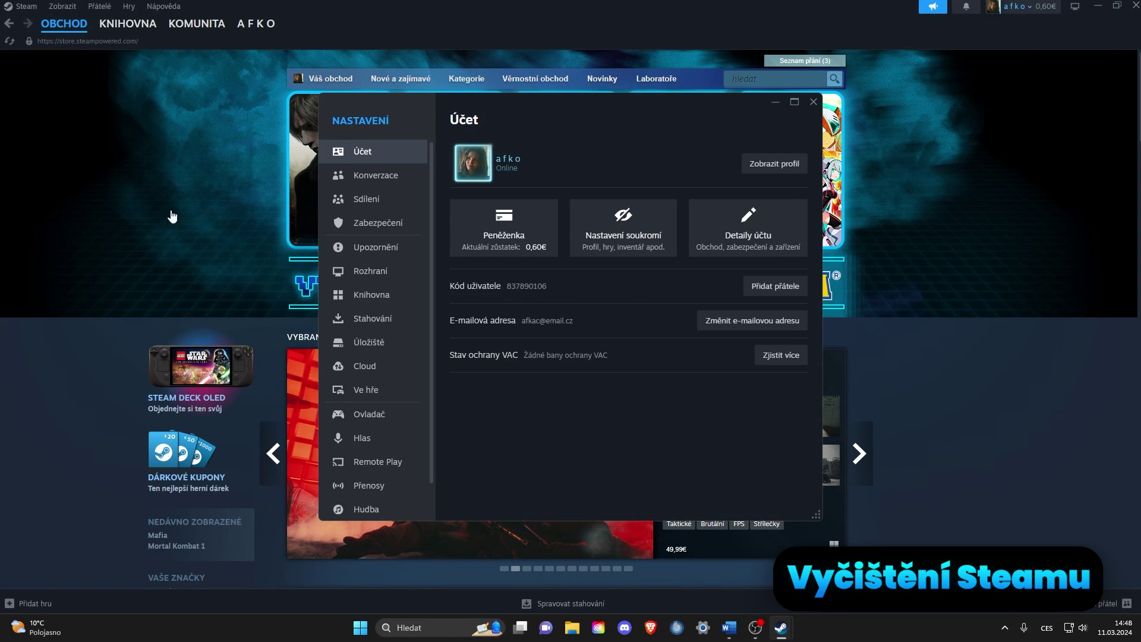
# - Clear the in-game web browser's data in Steam's in-game (Ve hře) settings
pyautogui.click(366, 391)
pyautogui.scroll(-2, 635, 397)
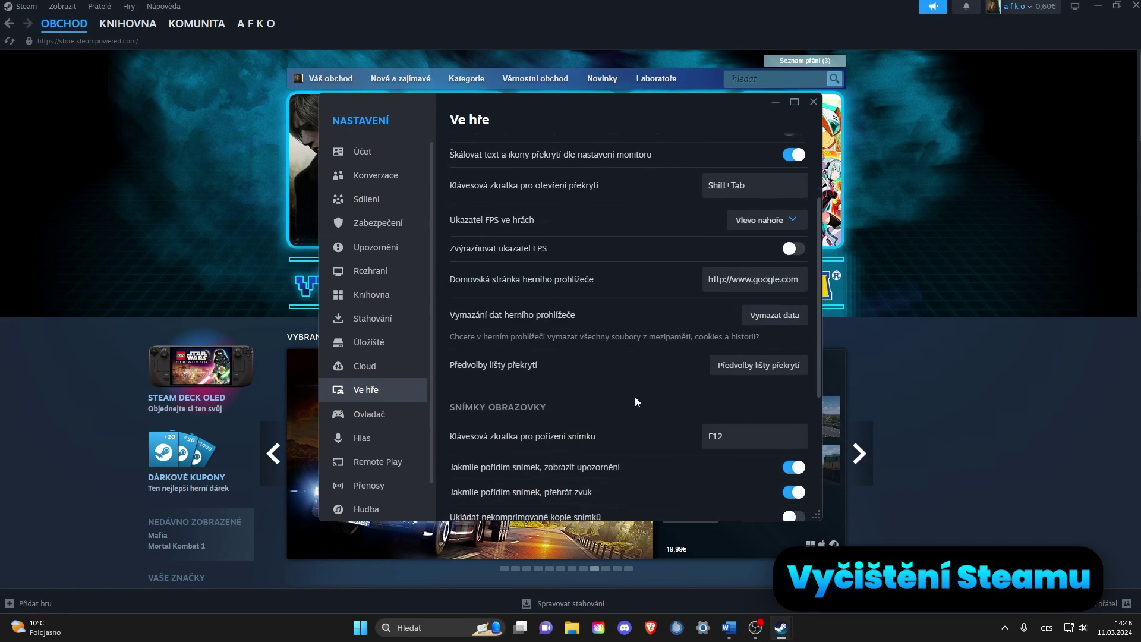
pyautogui.click(788, 313)
pyautogui.click(644, 337)
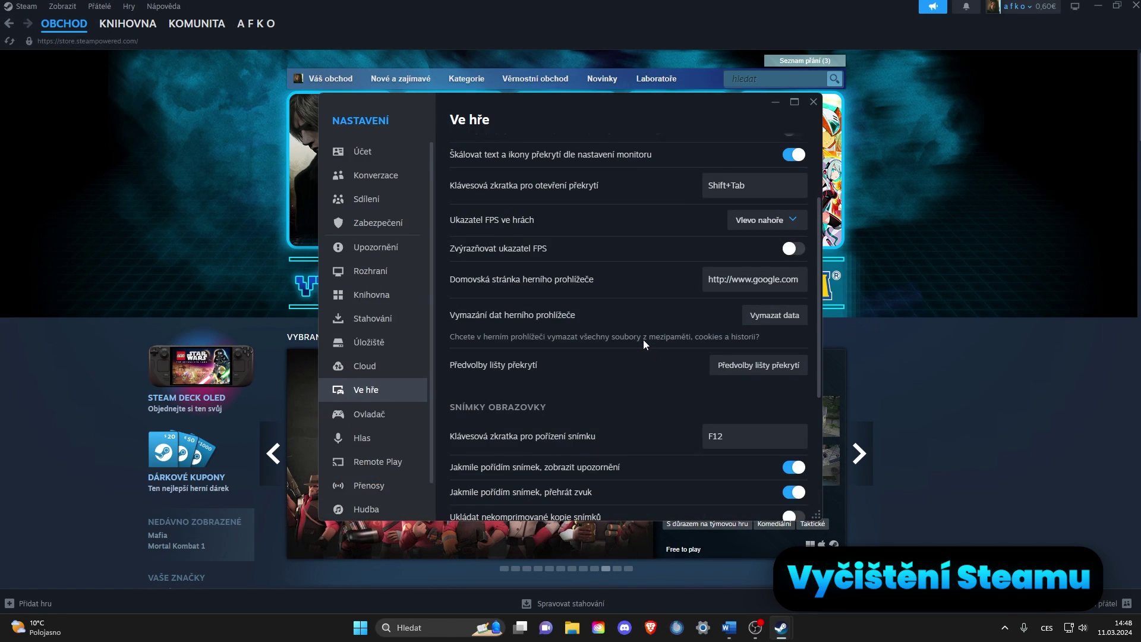
# - Clear the download cache in Steam's download (Stahování) settings
pyautogui.click(376, 288)
pyautogui.scroll(-2, 659, 386)
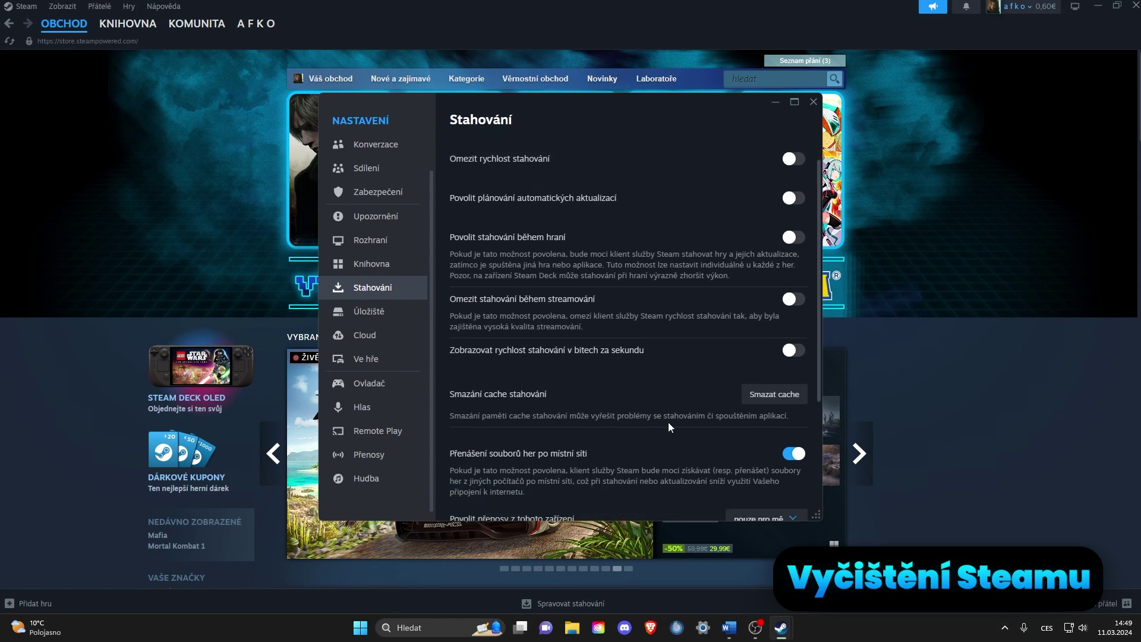
pyautogui.click(794, 315)
pyautogui.click(676, 345)
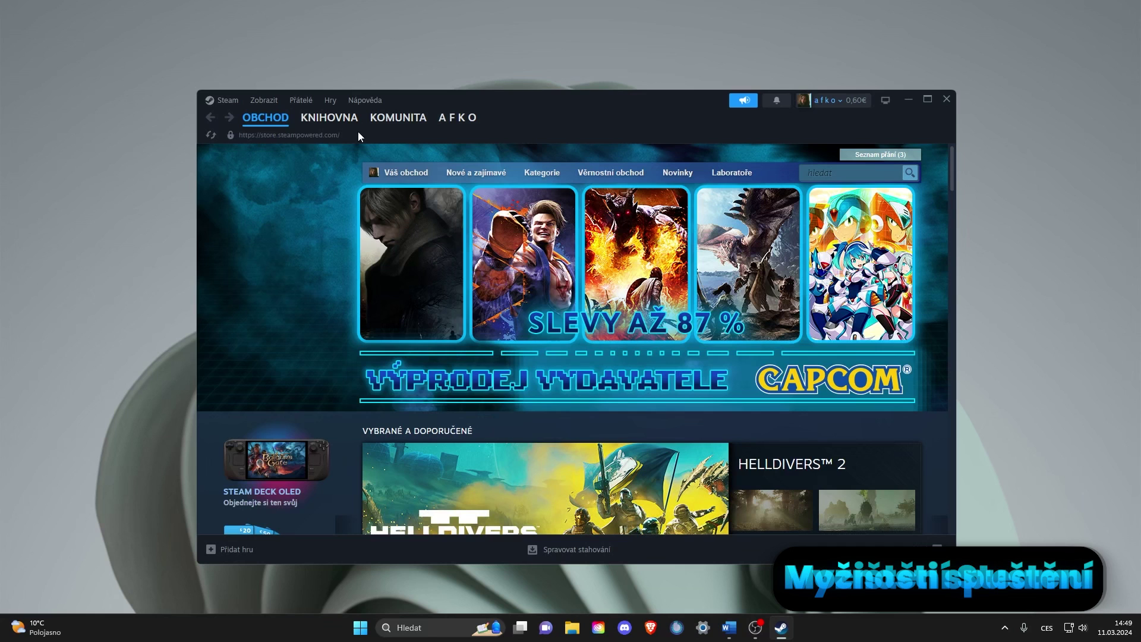
# - Open the properties of Counter-Strike 2 from the Steam library
pyautogui.moveTo(316, 155)
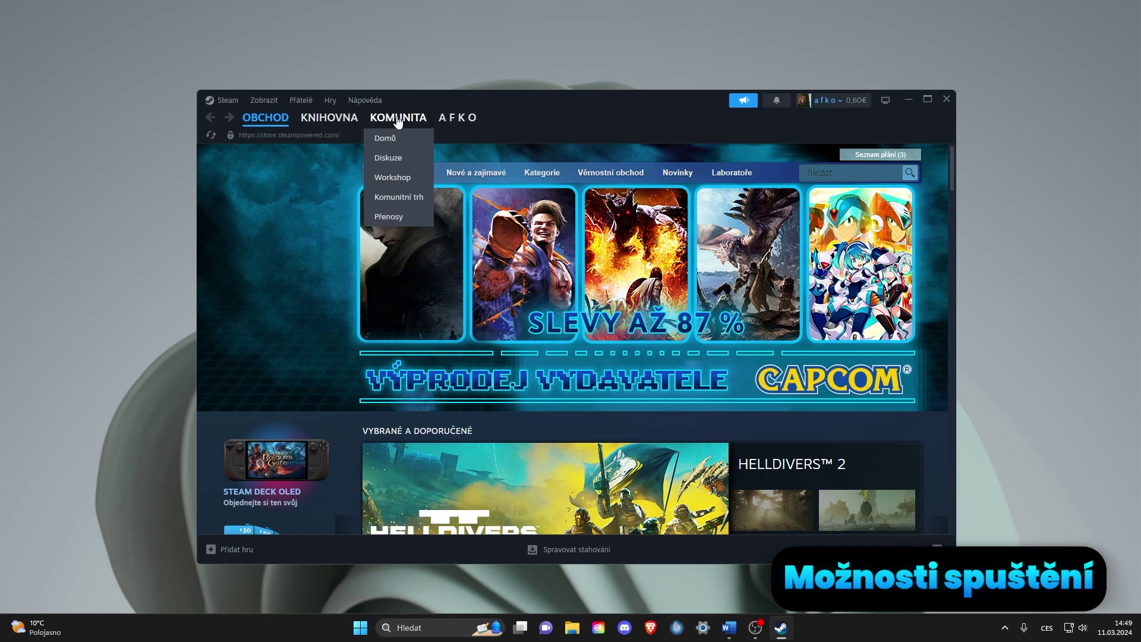
pyautogui.click(321, 120)
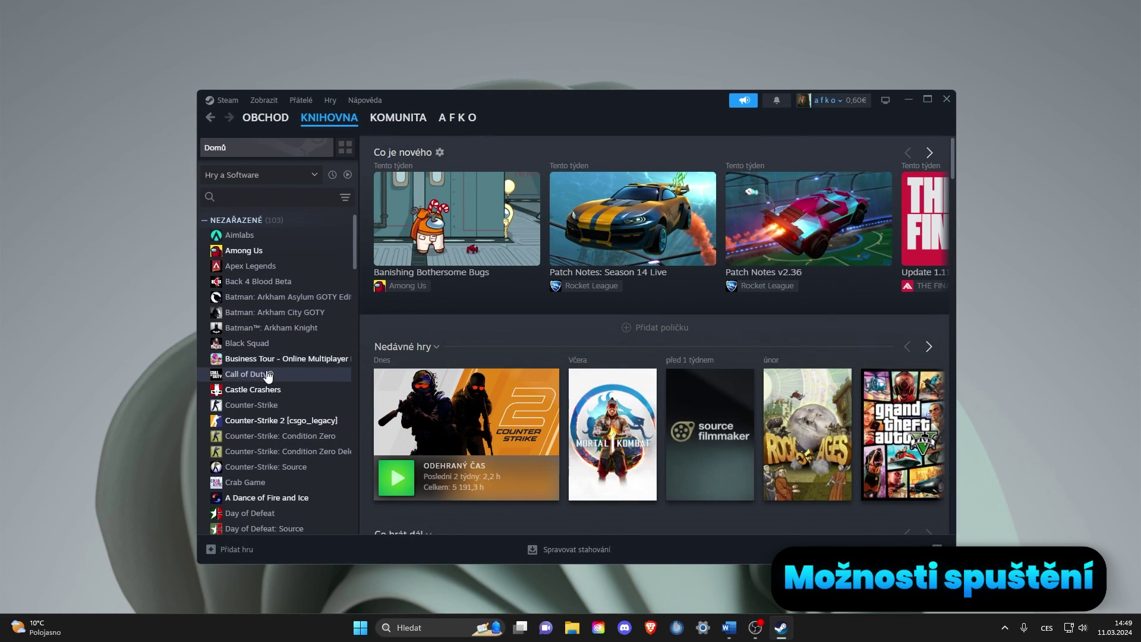
pyautogui.scroll(-5, 271, 255)
pyautogui.rightClick(269, 245)
pyautogui.click(315, 329)
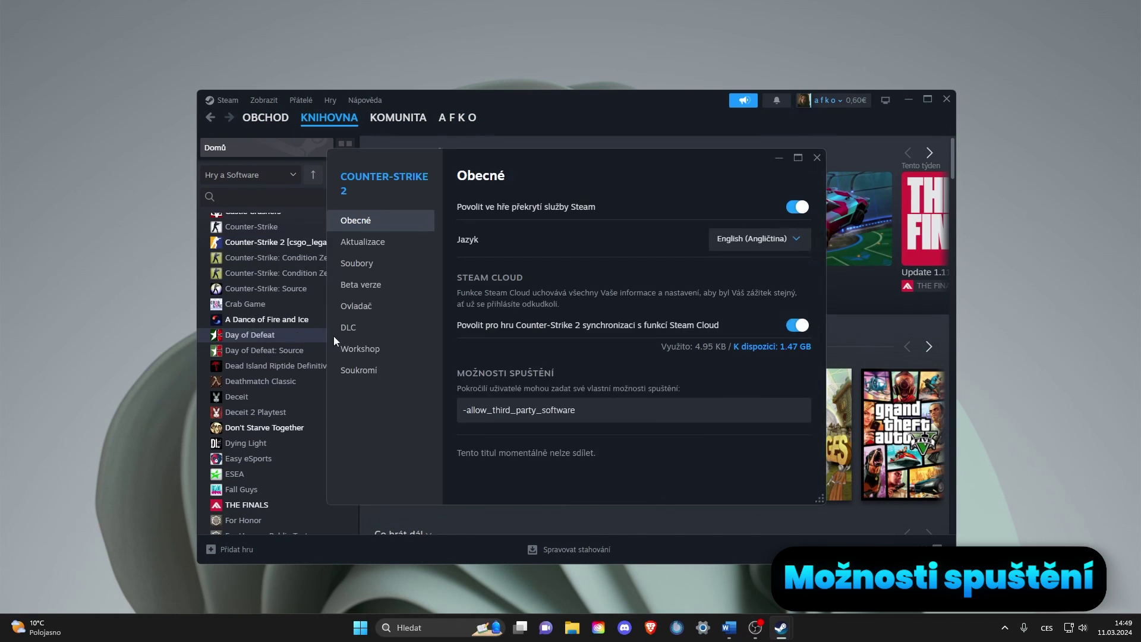
# - Add -threads 7 after -allow_third_party_software in the game's launch options
pyautogui.scroll(-1, 594, 426)
pyautogui.click(615, 432)
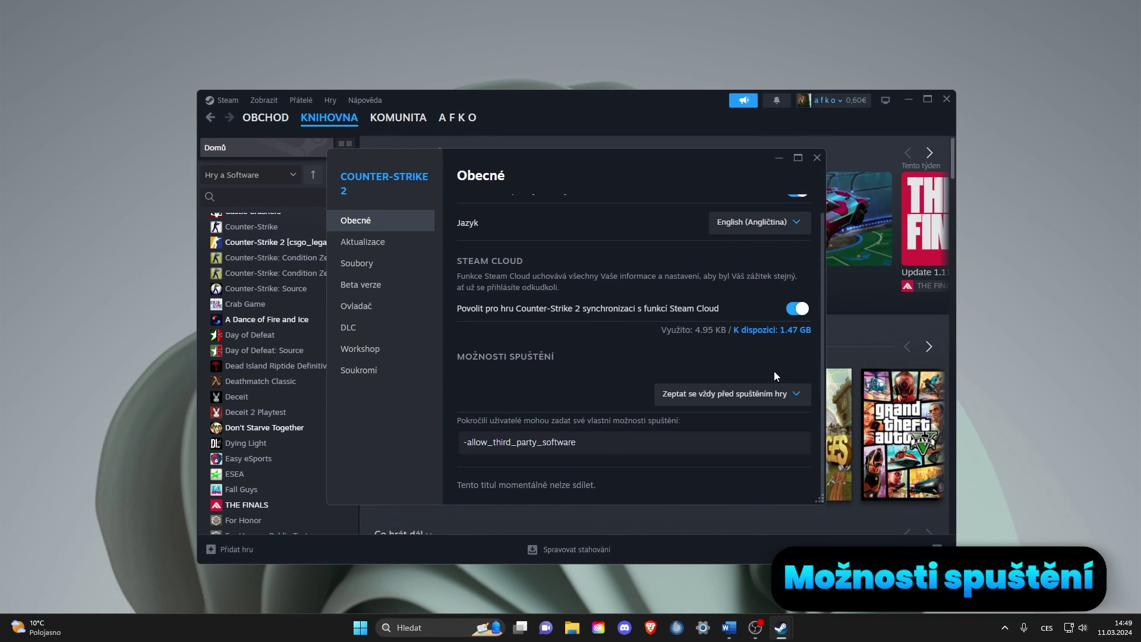
pyautogui.moveTo(578, 443); pyautogui.dragTo(492, 443)
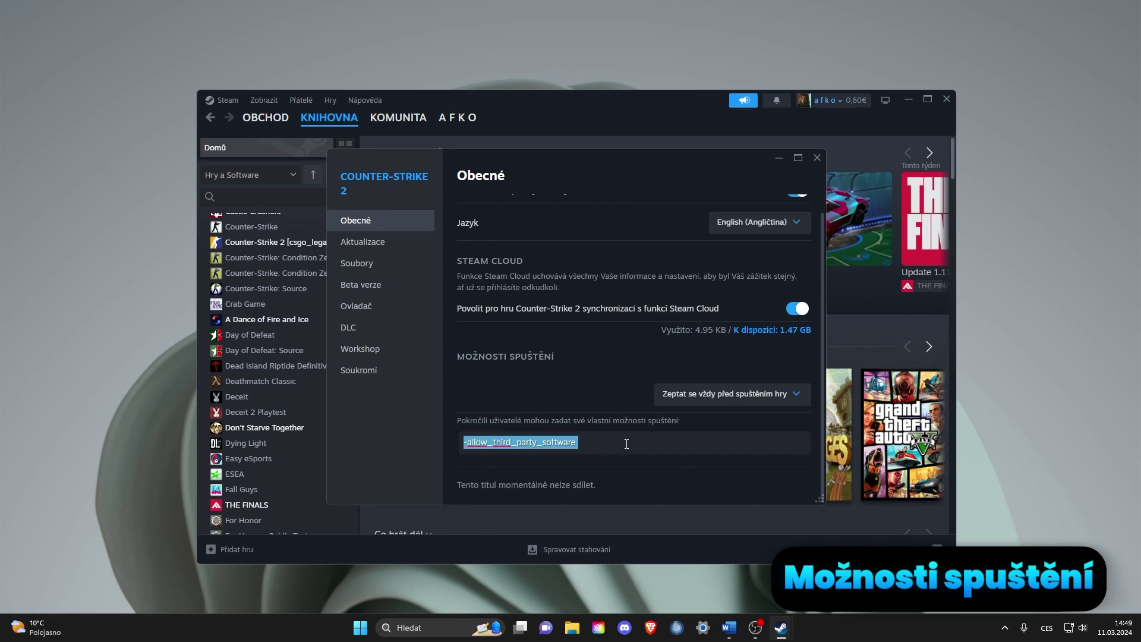
pyautogui.click(652, 446)
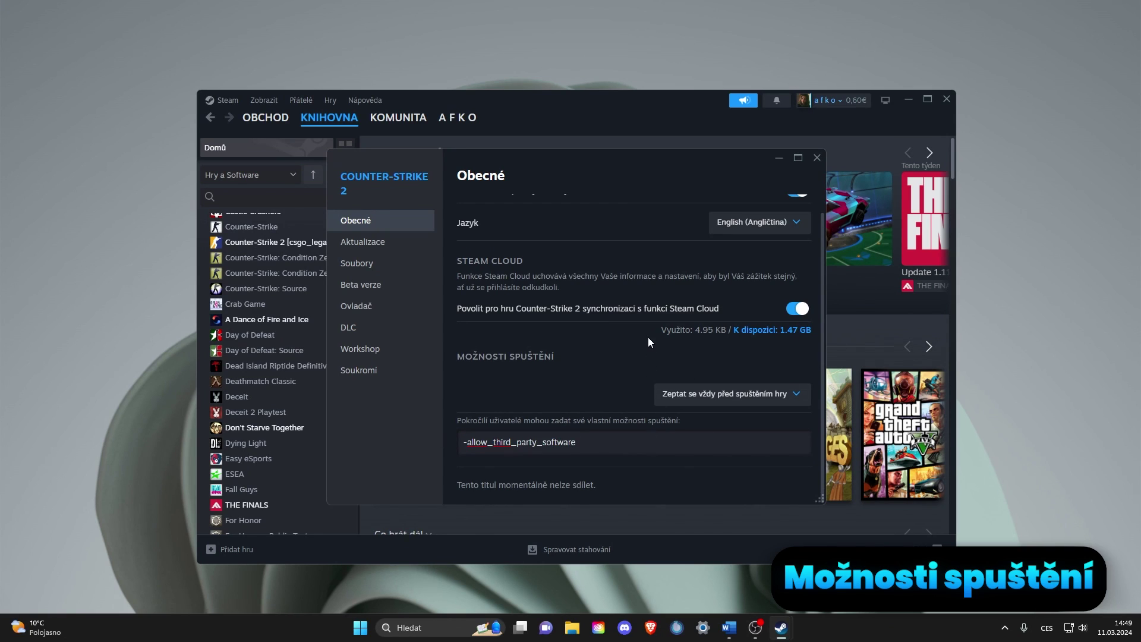
pyautogui.write('-threads 7')
pyautogui.press('BackSpace')
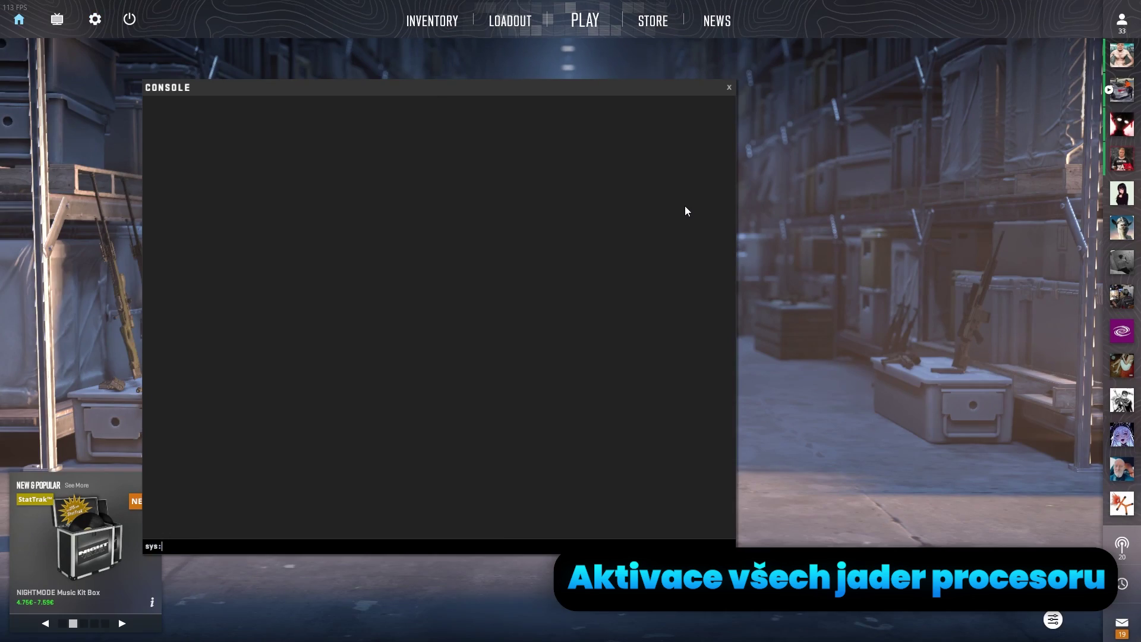
# - In the Counter-Strike 2 console, run sys_info and examine the lines for the CPUs and the engine thread pool
pyautogui.write('info')
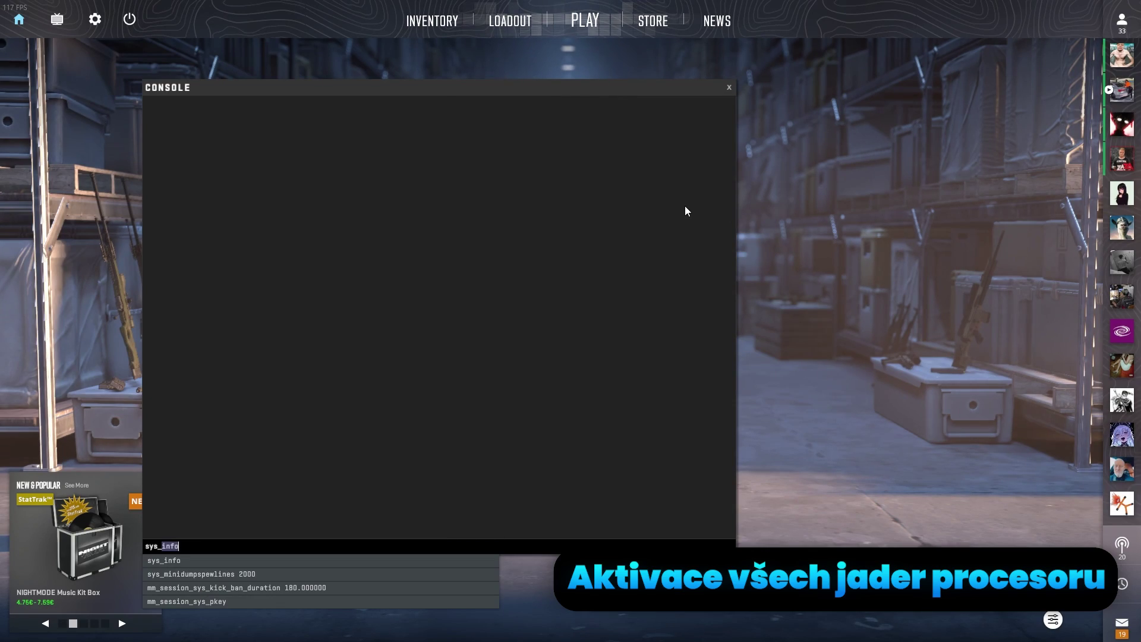
pyautogui.press('Return')
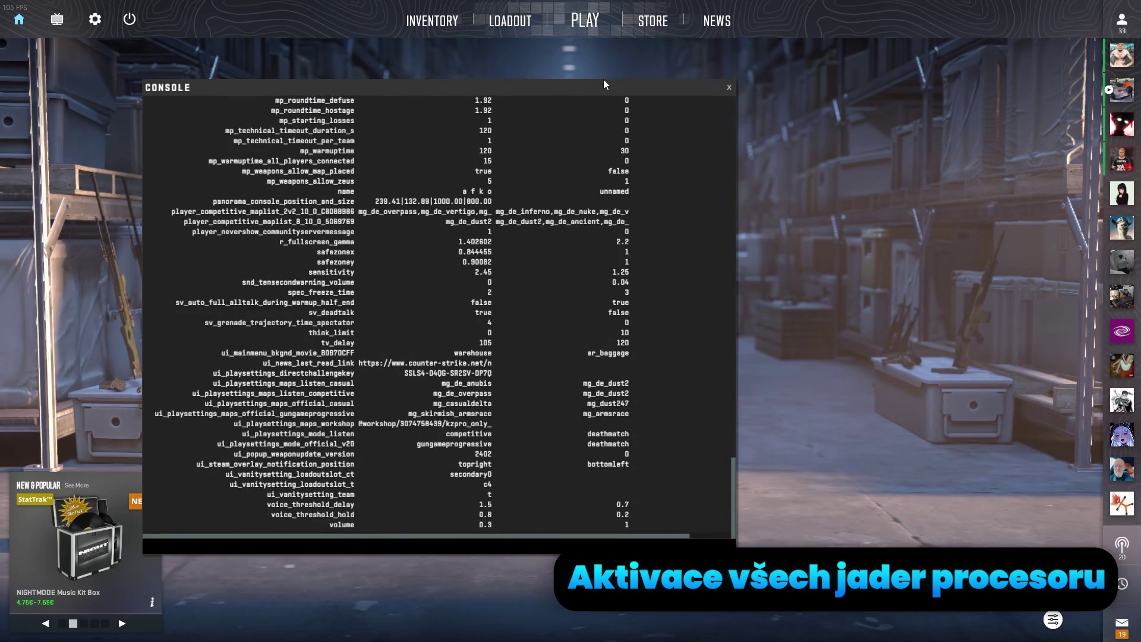
pyautogui.moveTo(604, 84); pyautogui.dragTo(858, 75)
pyautogui.scroll(15, 760, 282)
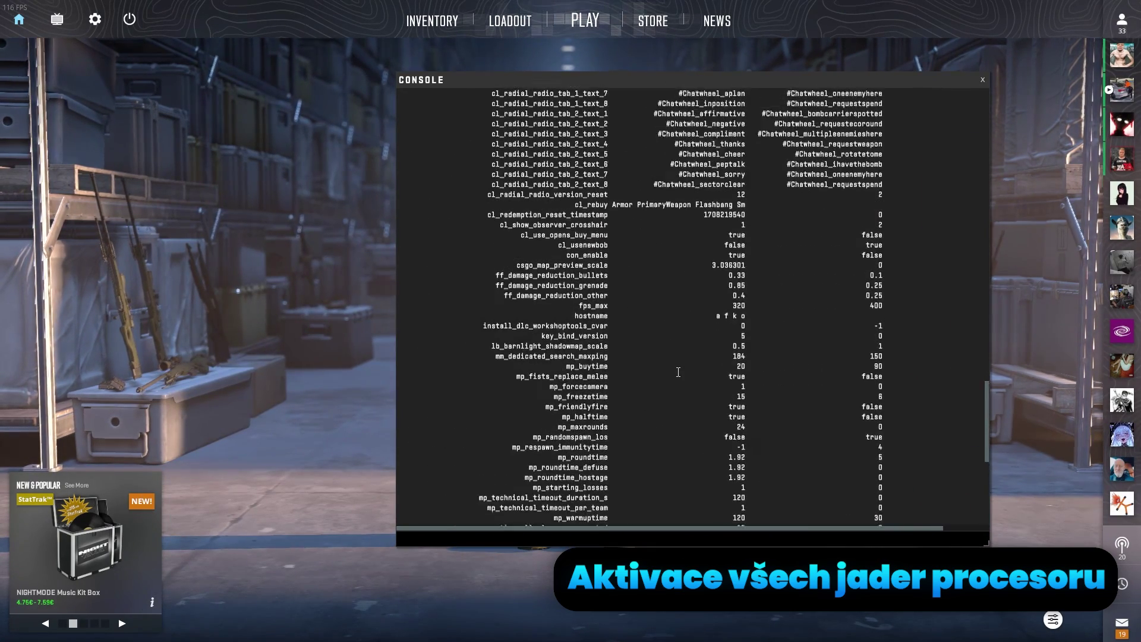
pyautogui.scroll(10, 741, 226)
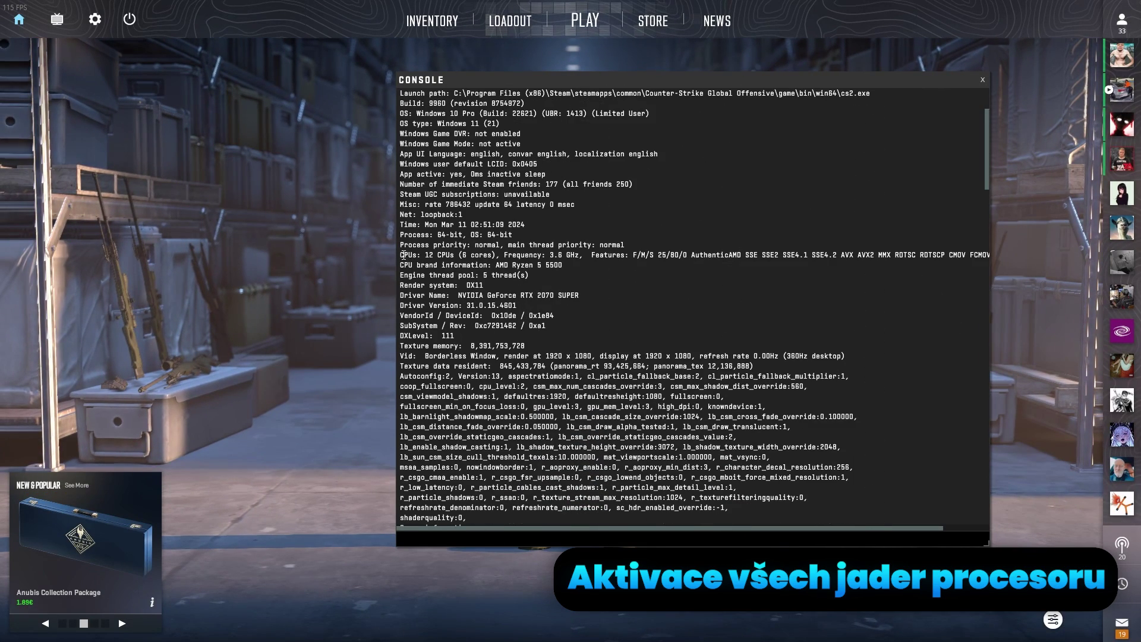
pyautogui.moveTo(399, 255); pyautogui.dragTo(479, 255)
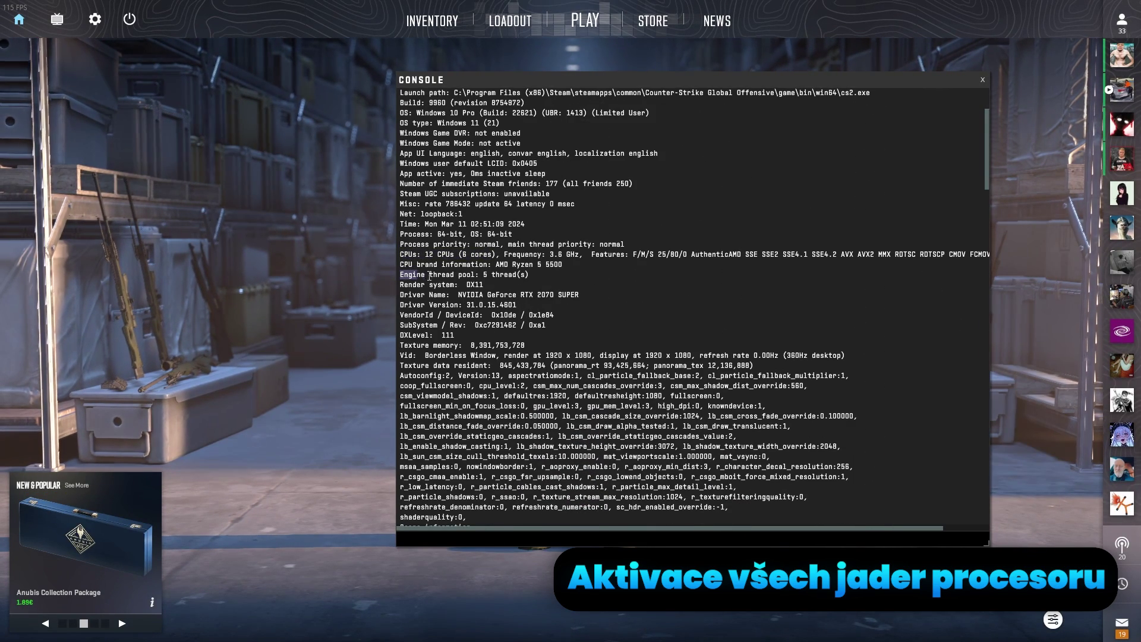
pyautogui.moveTo(399, 274); pyautogui.dragTo(433, 275)
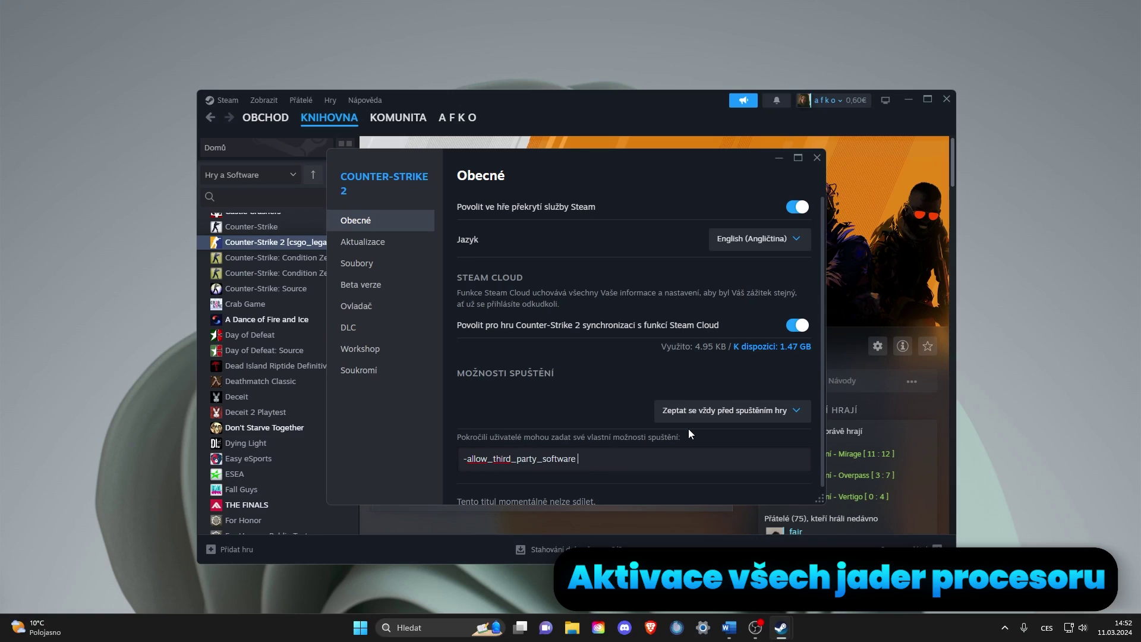
# - Back in Counter-Strike 2's Steam properties, append -threads 7 to the launch options
pyautogui.write('-threads 7')
pyautogui.moveTo(636, 461); pyautogui.dragTo(602, 473)
pyautogui.press('BackSpace')
pyautogui.press('BackSpace')
pyautogui.moveTo(657, 462); pyautogui.dragTo(589, 462)
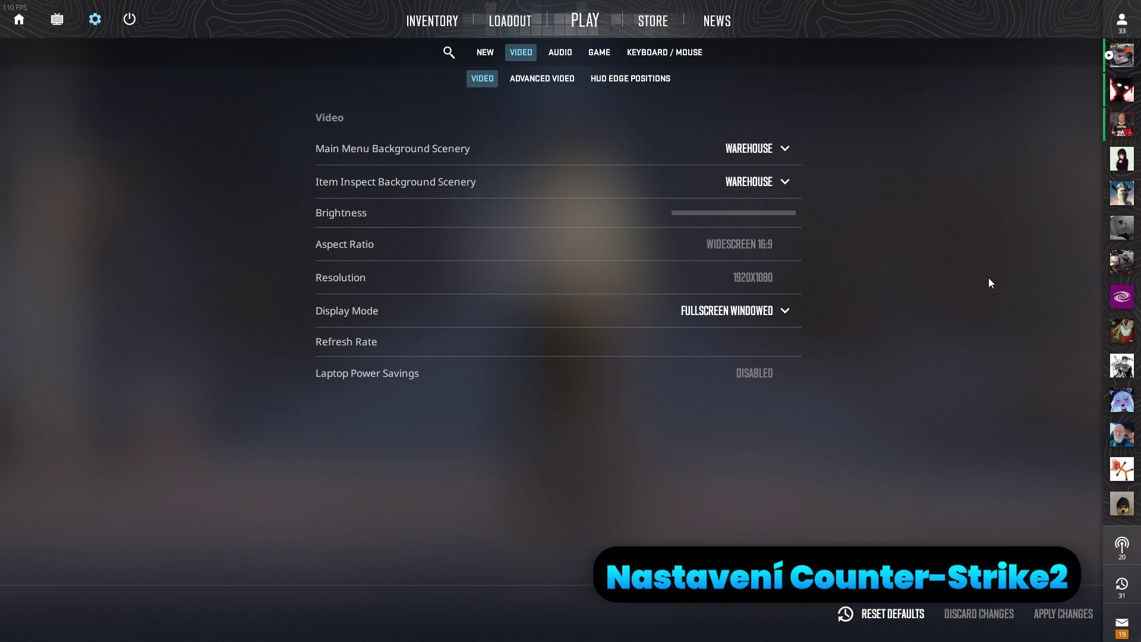
# - In Counter-Strike 2's video settings, set Display Mode to Fullscreen and apply the change
pyautogui.click(773, 311)
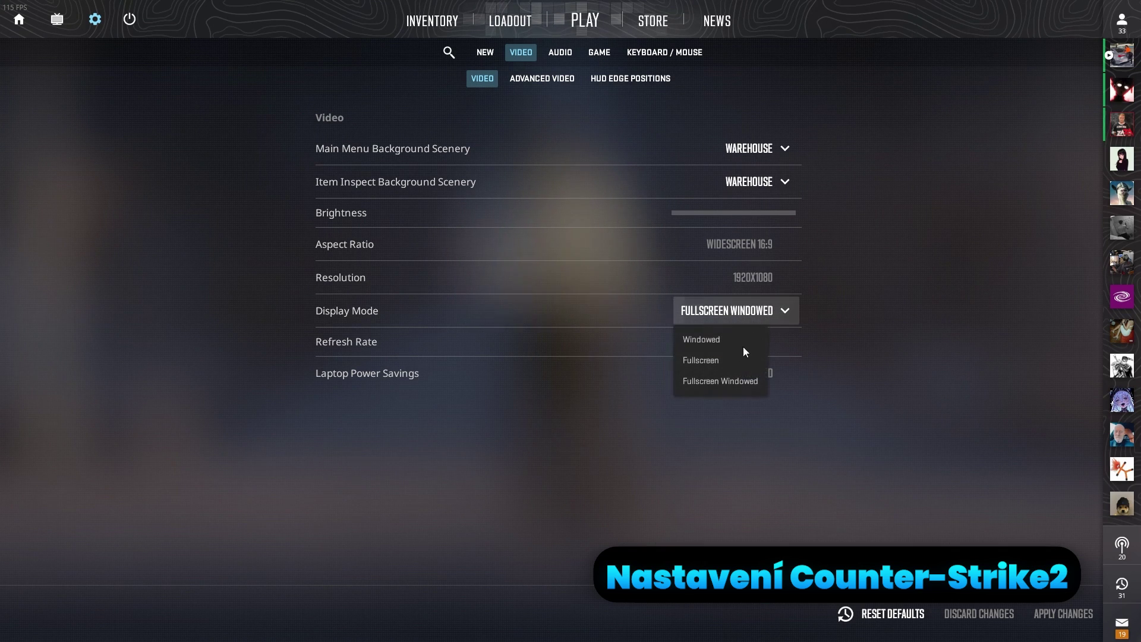
pyautogui.click(711, 360)
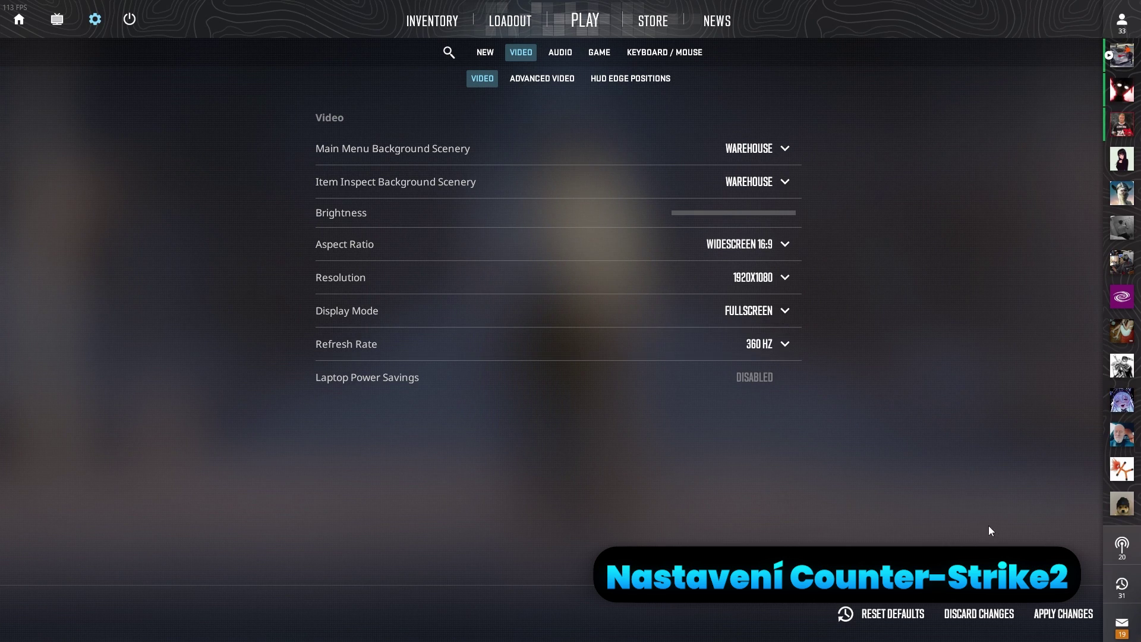
pyautogui.click(1065, 622)
# - Set the Refresh Rate to 360 Hz and review the available Aspect Ratio options, keeping Widescreen 16:9
pyautogui.click(763, 349)
pyautogui.click(767, 476)
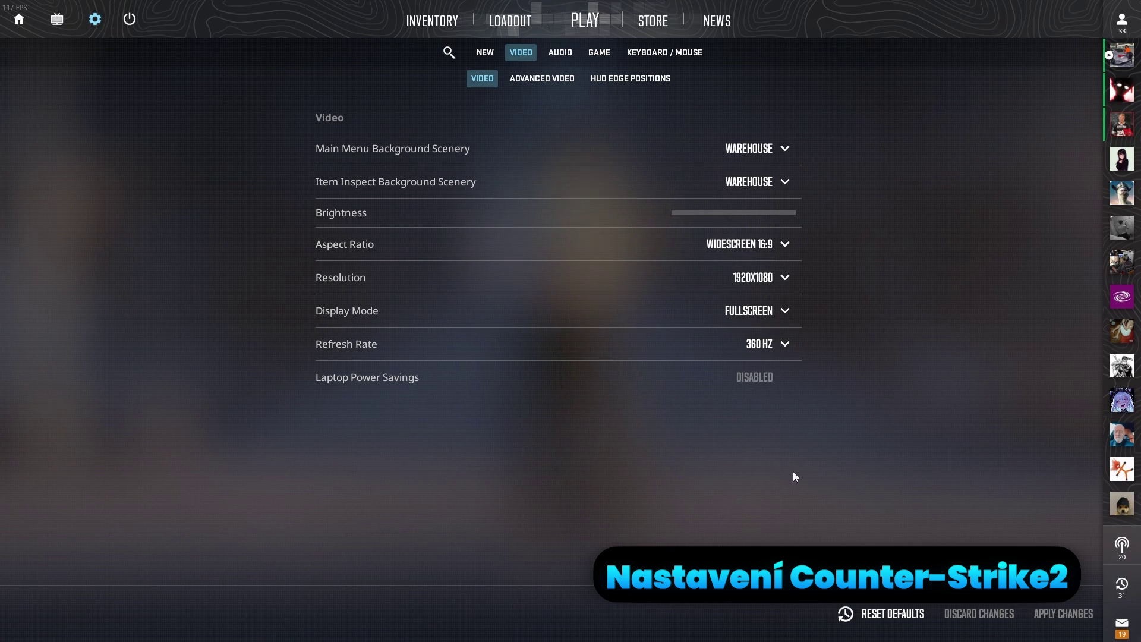
pyautogui.click(761, 245)
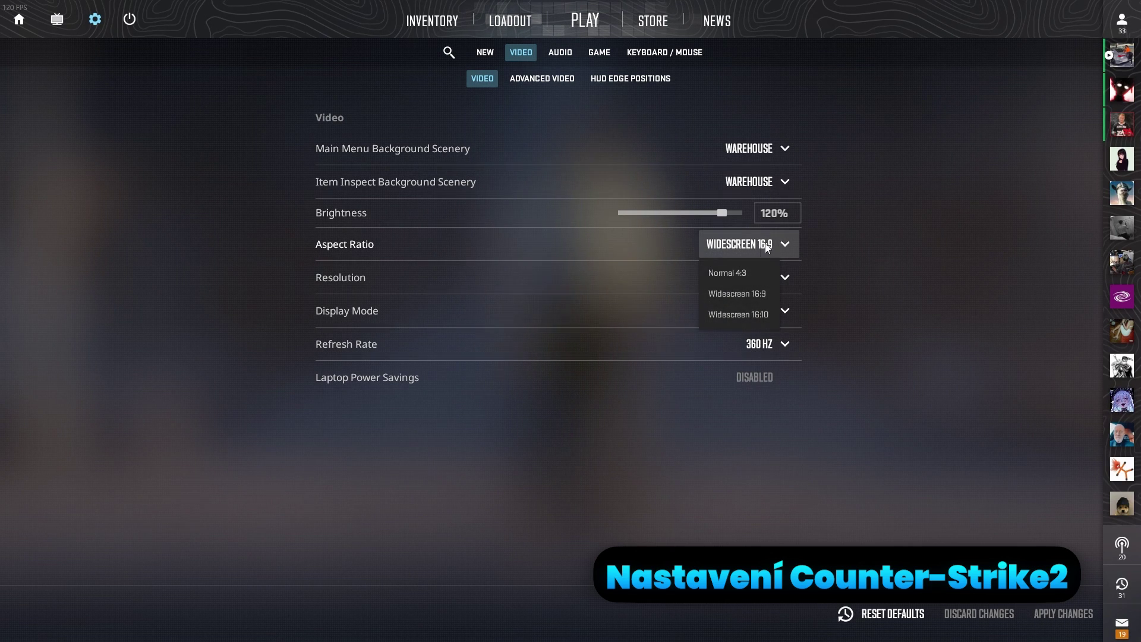
pyautogui.click(825, 257)
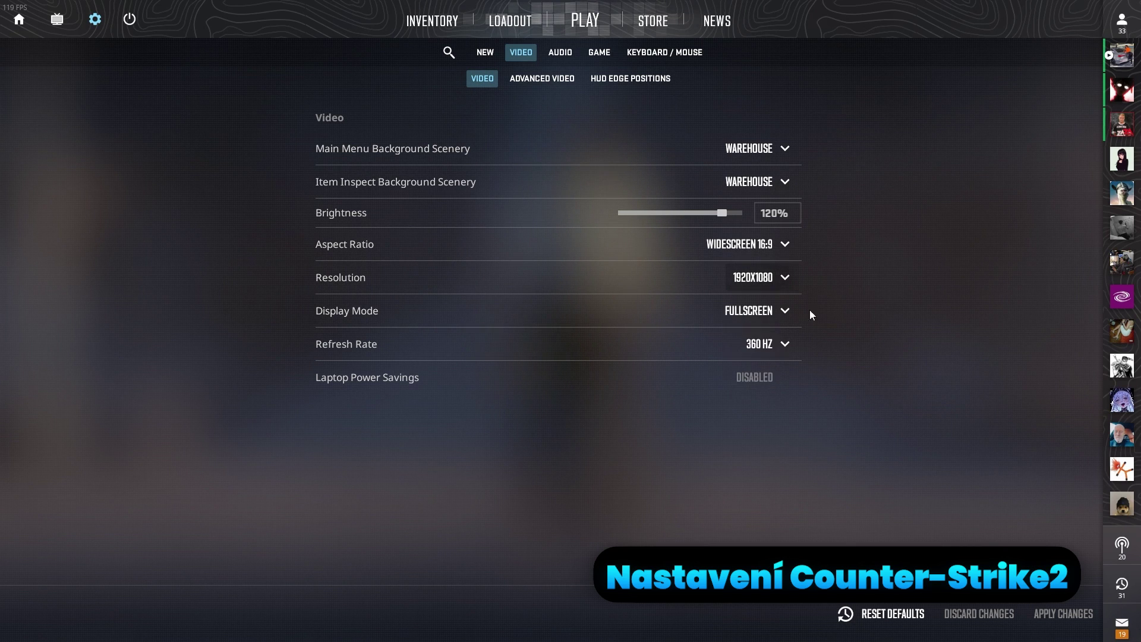
pyautogui.click(773, 245)
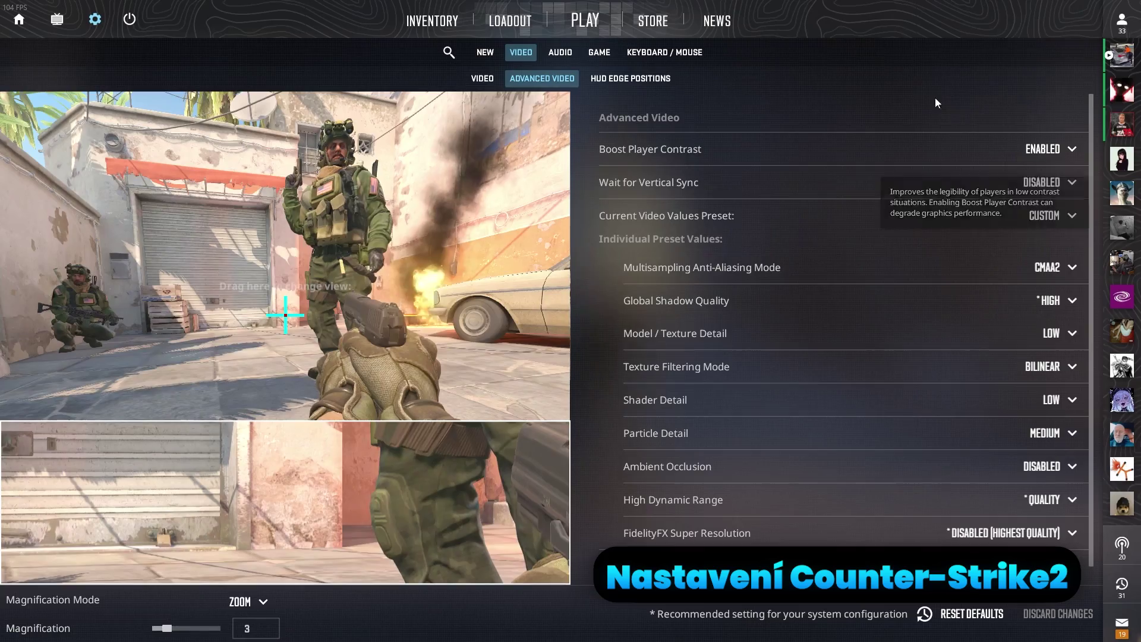
# - In the advanced video settings, choose the Low video values preset and keep Boost Player Contrast enabled
pyautogui.moveTo(1056, 155)
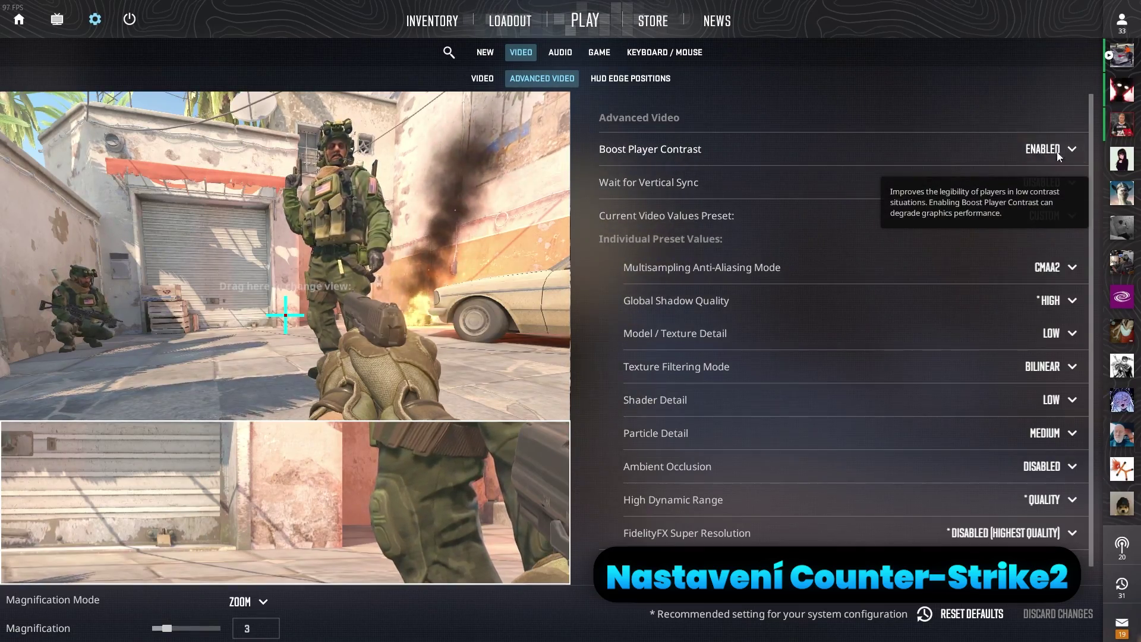
pyautogui.click(1049, 216)
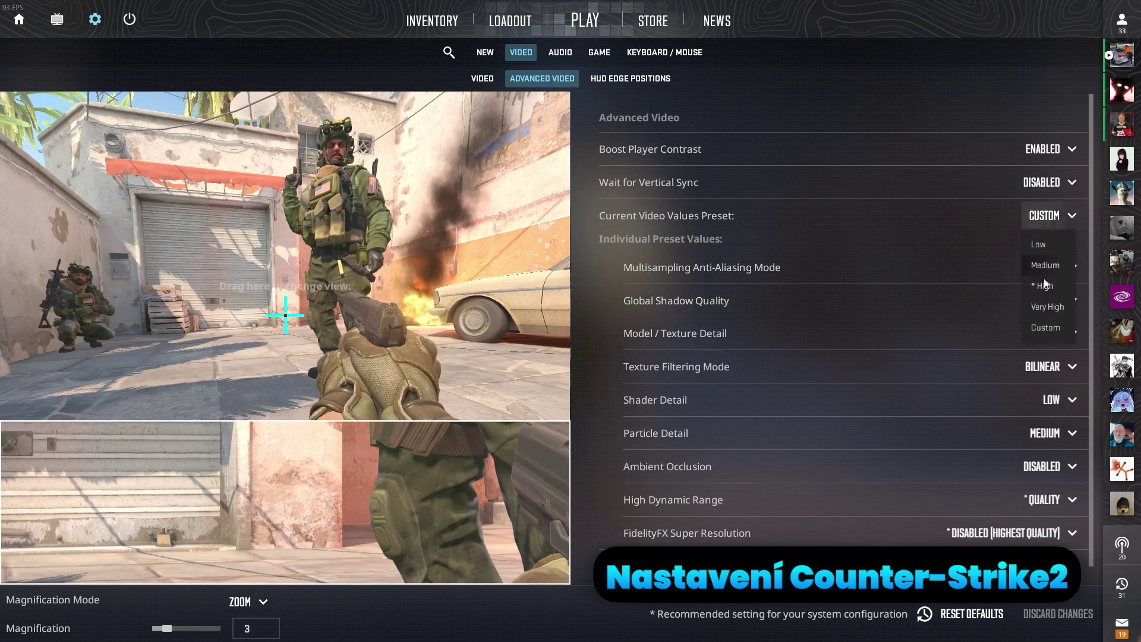
pyautogui.click(1053, 245)
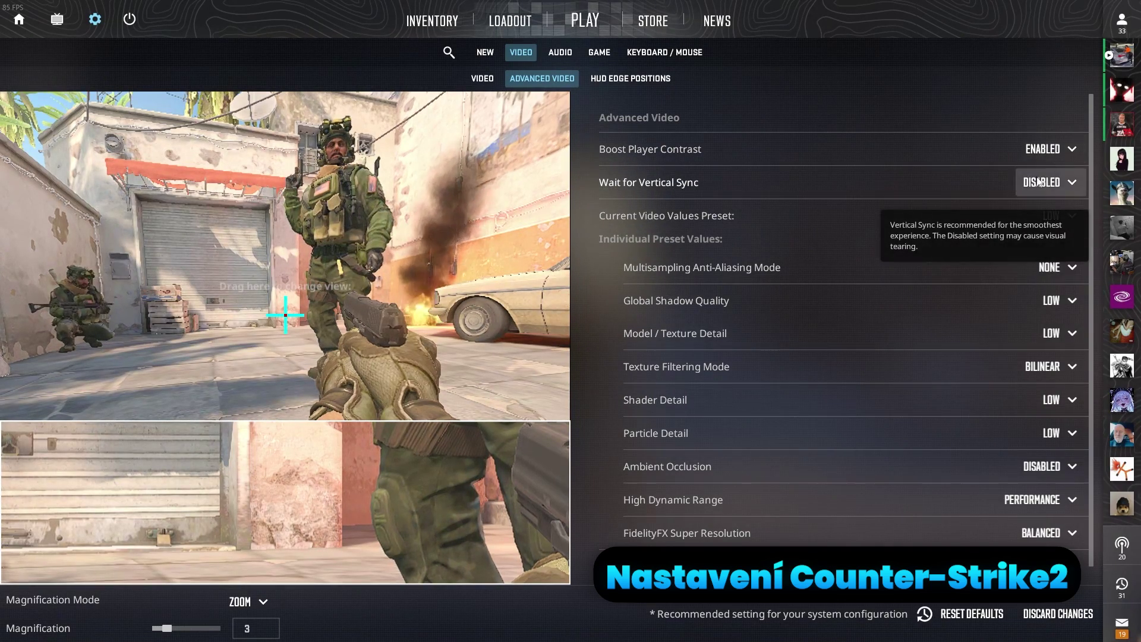
pyautogui.click(1049, 150)
pyautogui.click(1049, 199)
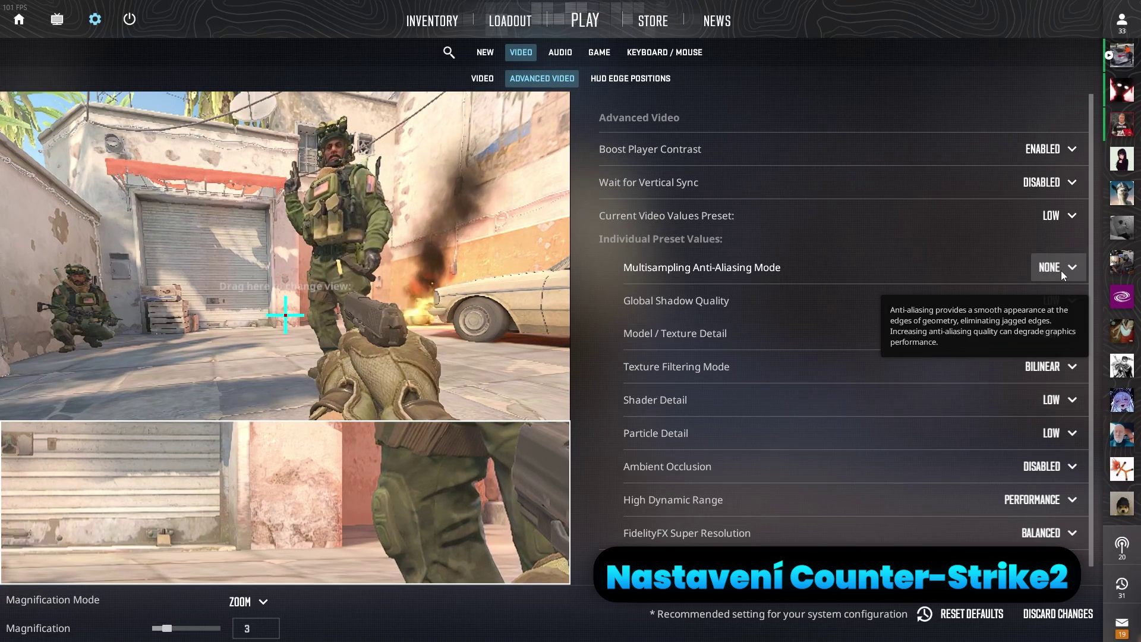
# - Set Multisampling Anti-Aliasing Mode to CMAA2 and Global Shadow Quality to High
pyautogui.click(1064, 273)
pyautogui.click(1058, 312)
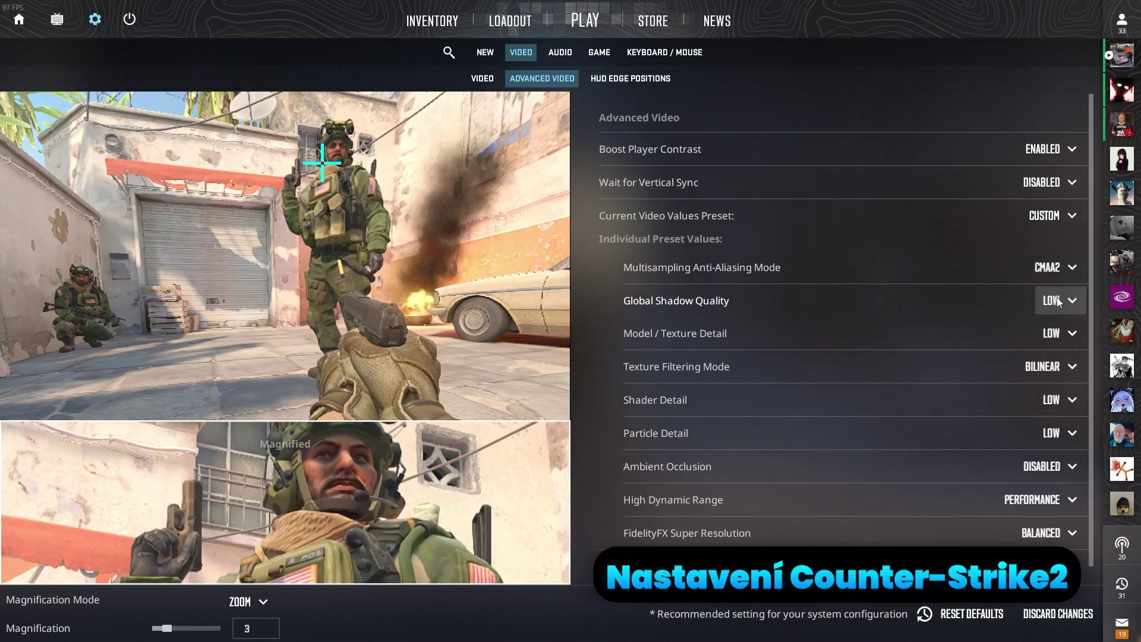
pyautogui.click(1059, 302)
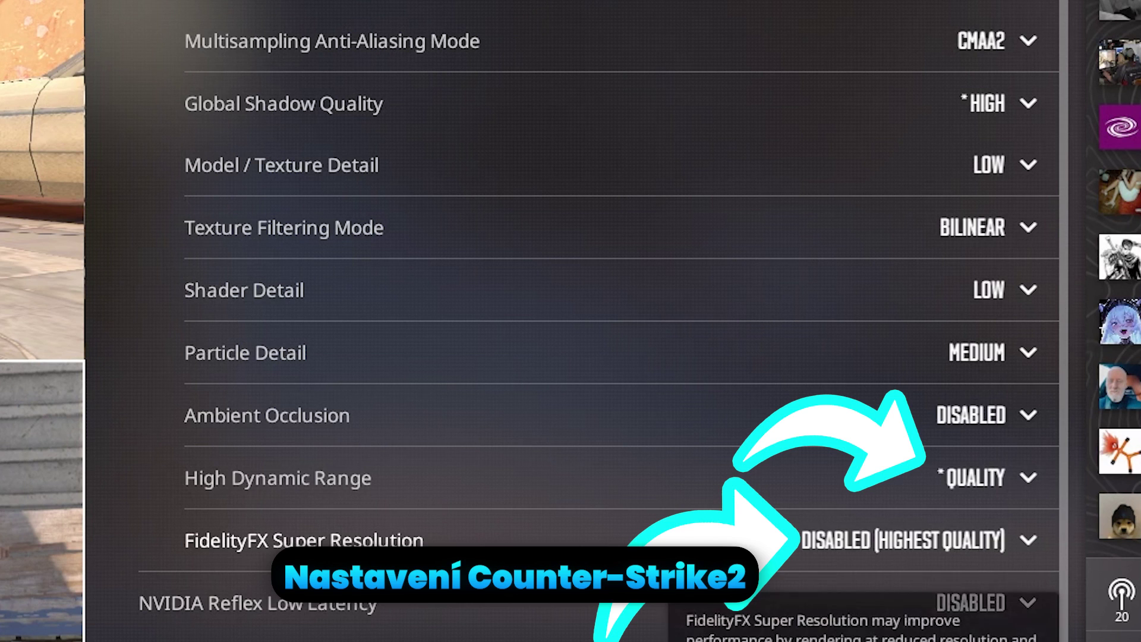
pyautogui.moveTo(1010, 615)
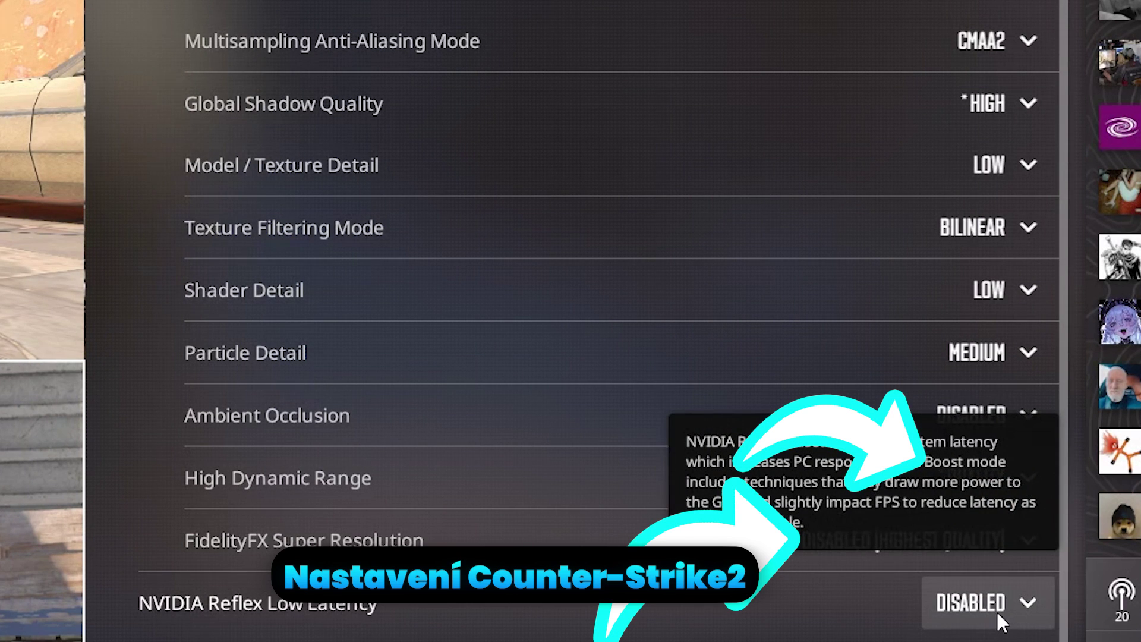